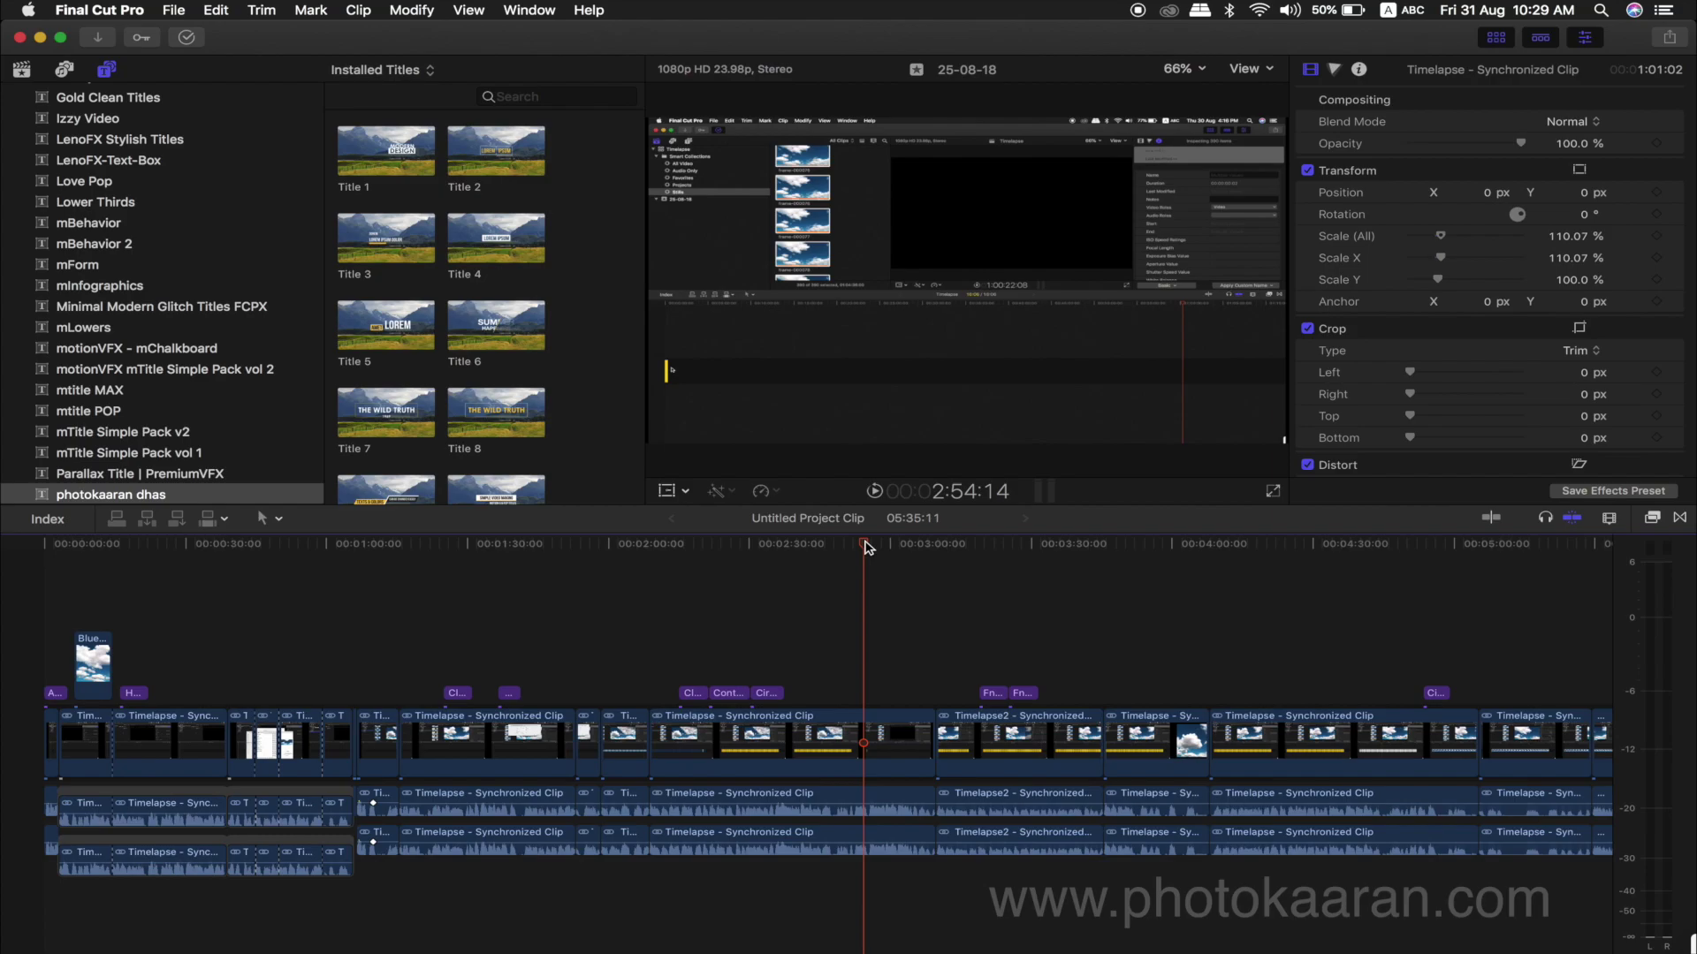
# Step: Add an orange chapter marker at 2:54:14, then move the playhead to 4:25:00
pyautogui.click(301, 11)
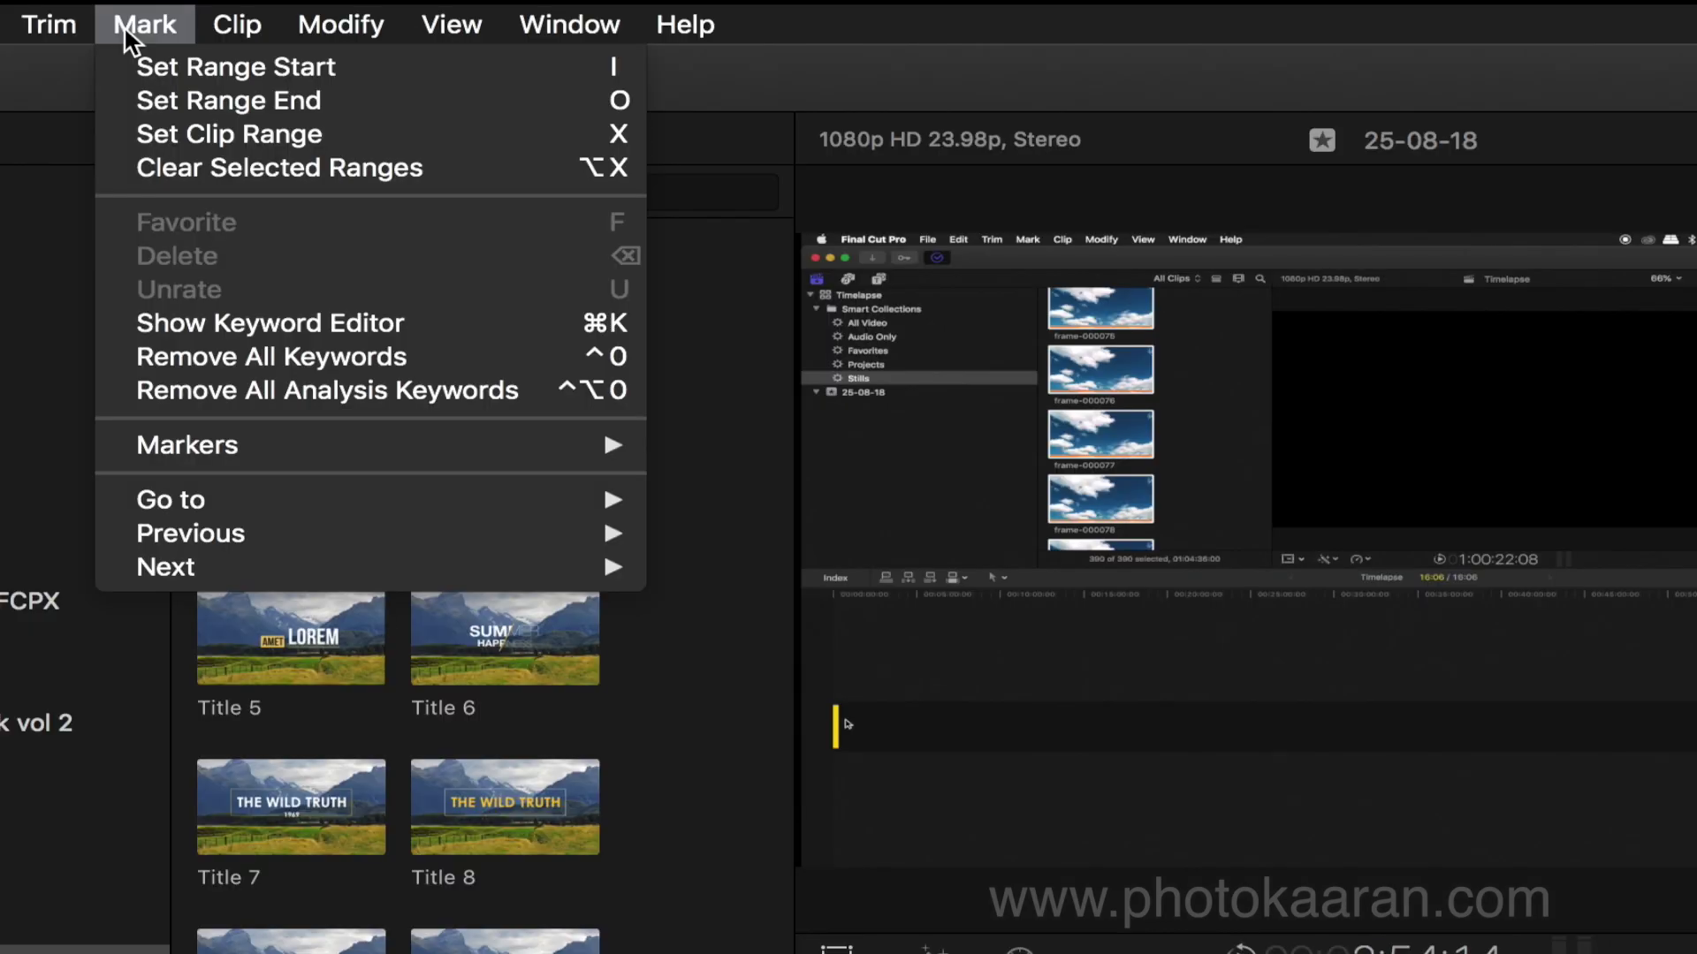
pyautogui.moveTo(262, 441)
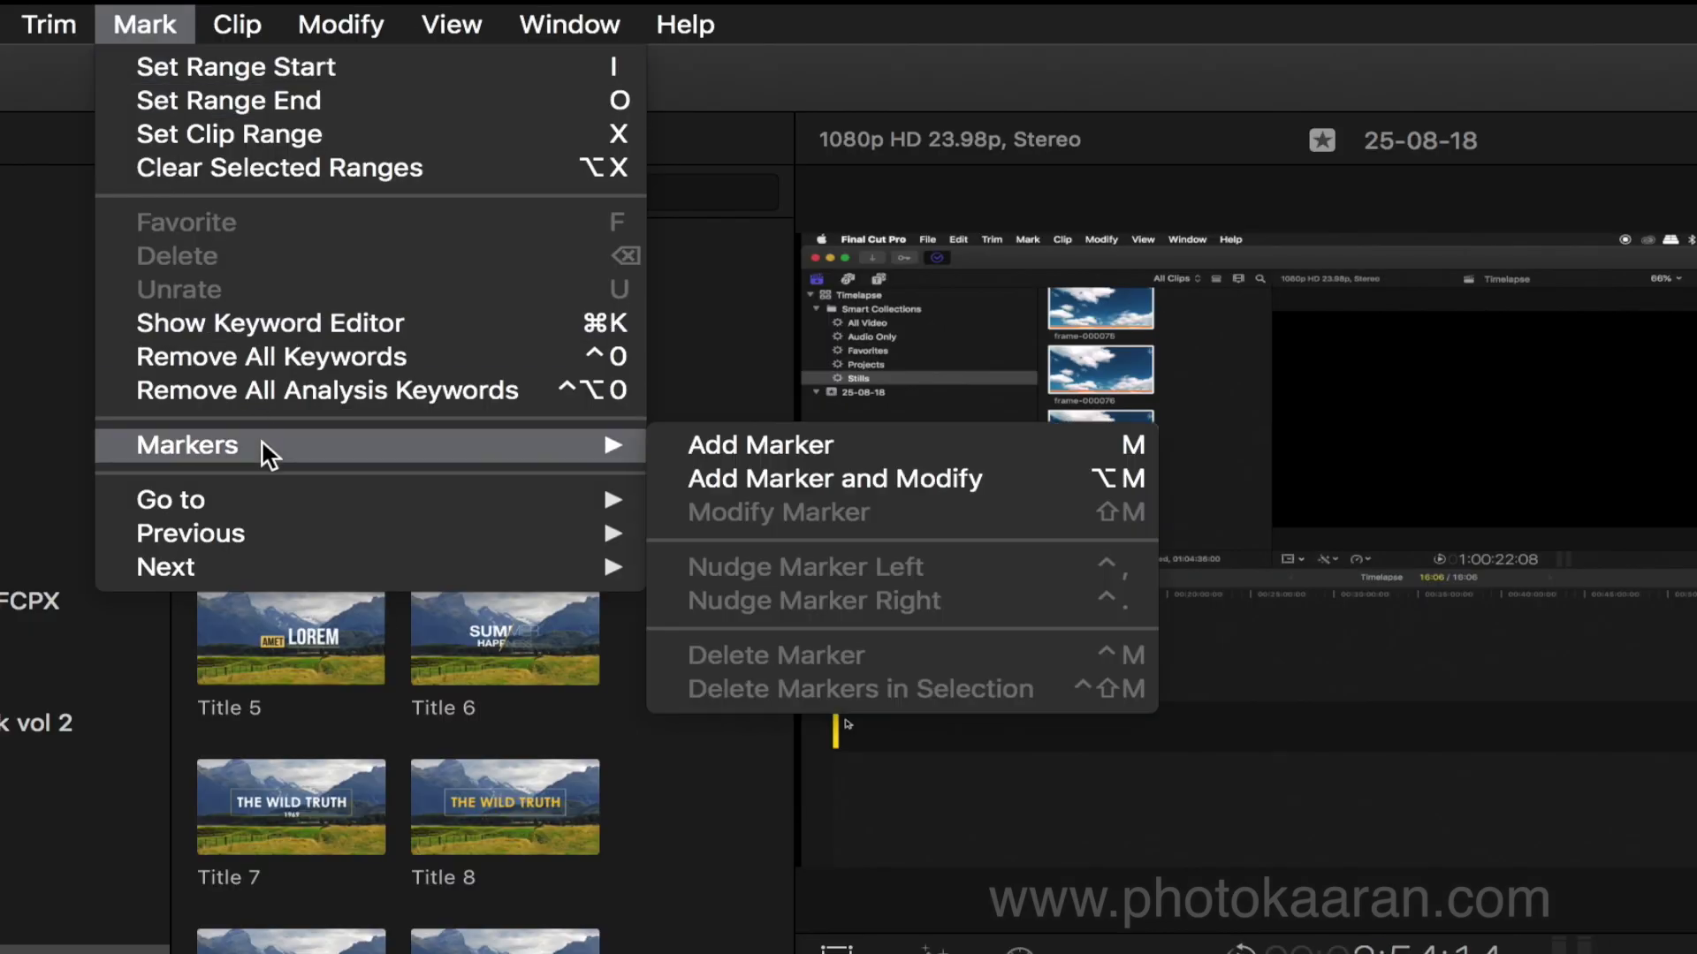
pyautogui.click(756, 482)
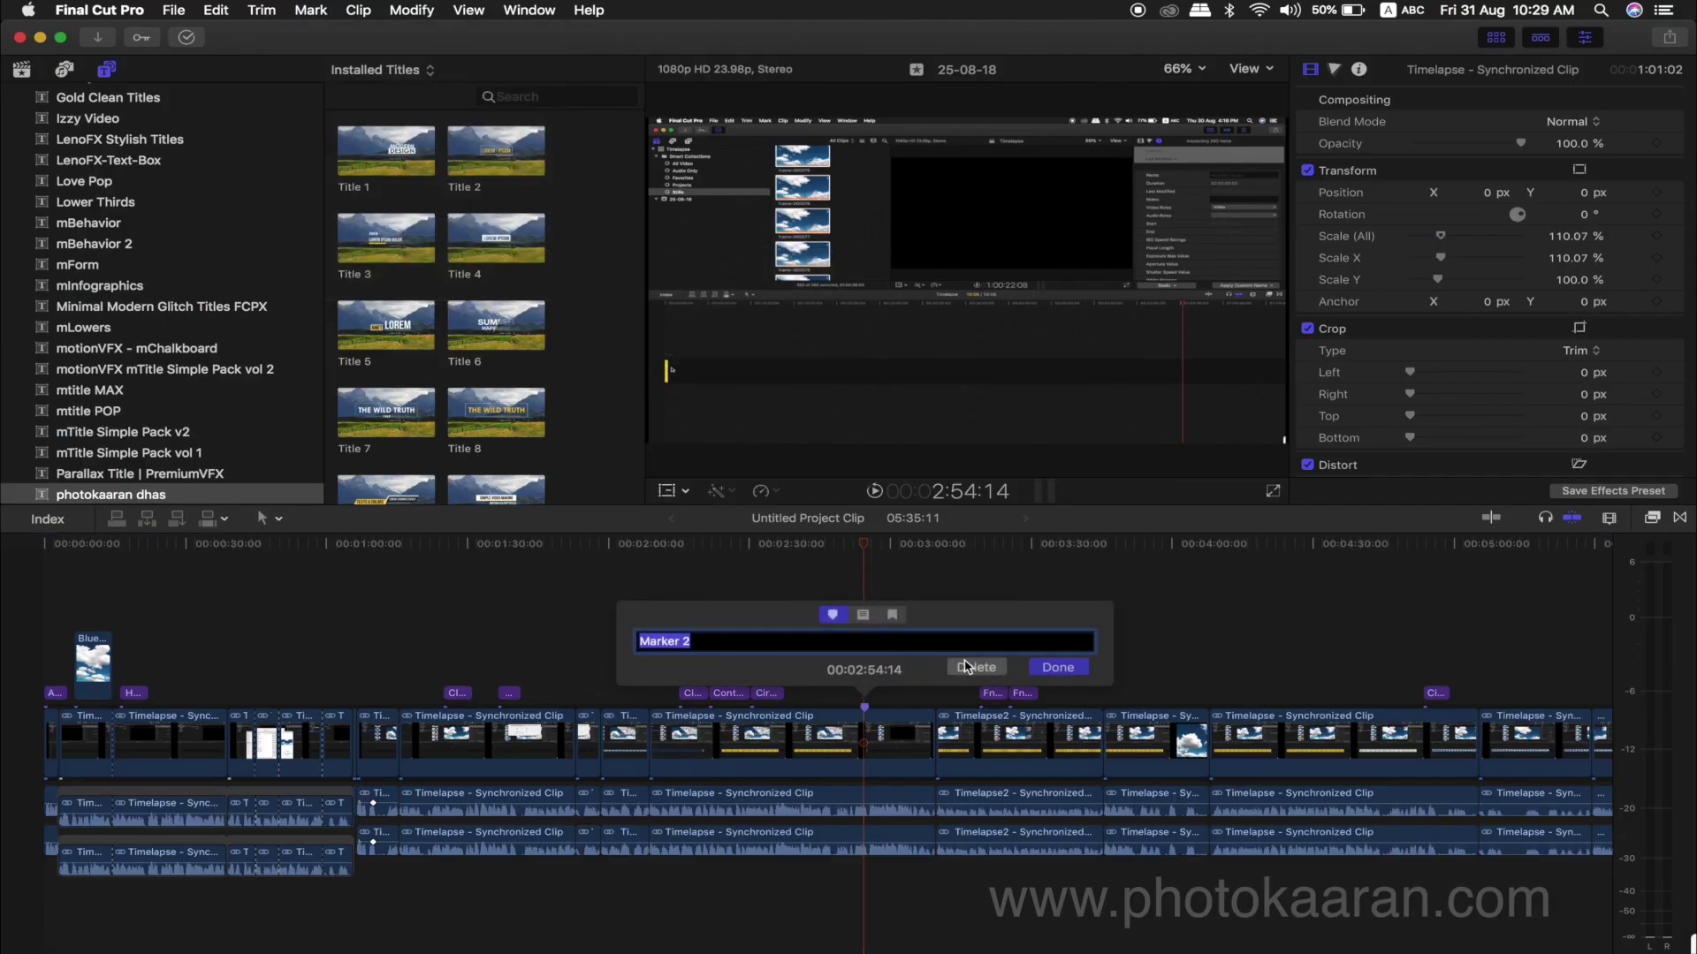
pyautogui.click(892, 614)
pyautogui.click(749, 647)
pyautogui.click(1058, 667)
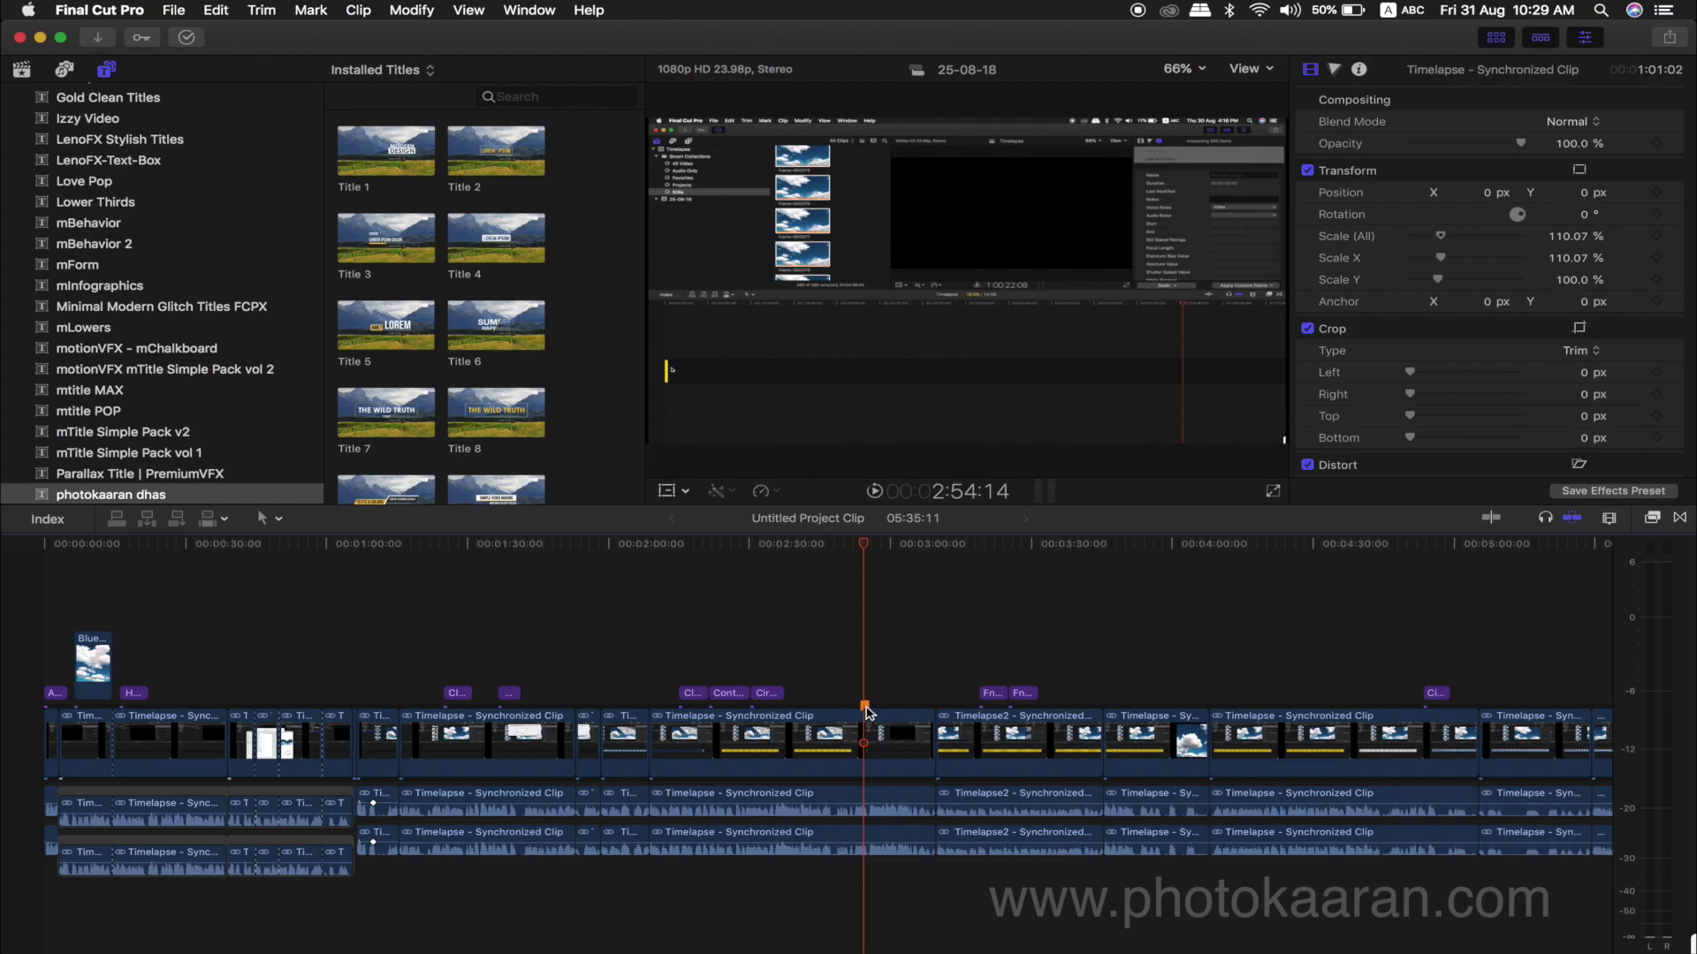
pyautogui.moveTo(866, 544); pyautogui.dragTo(1291, 568)
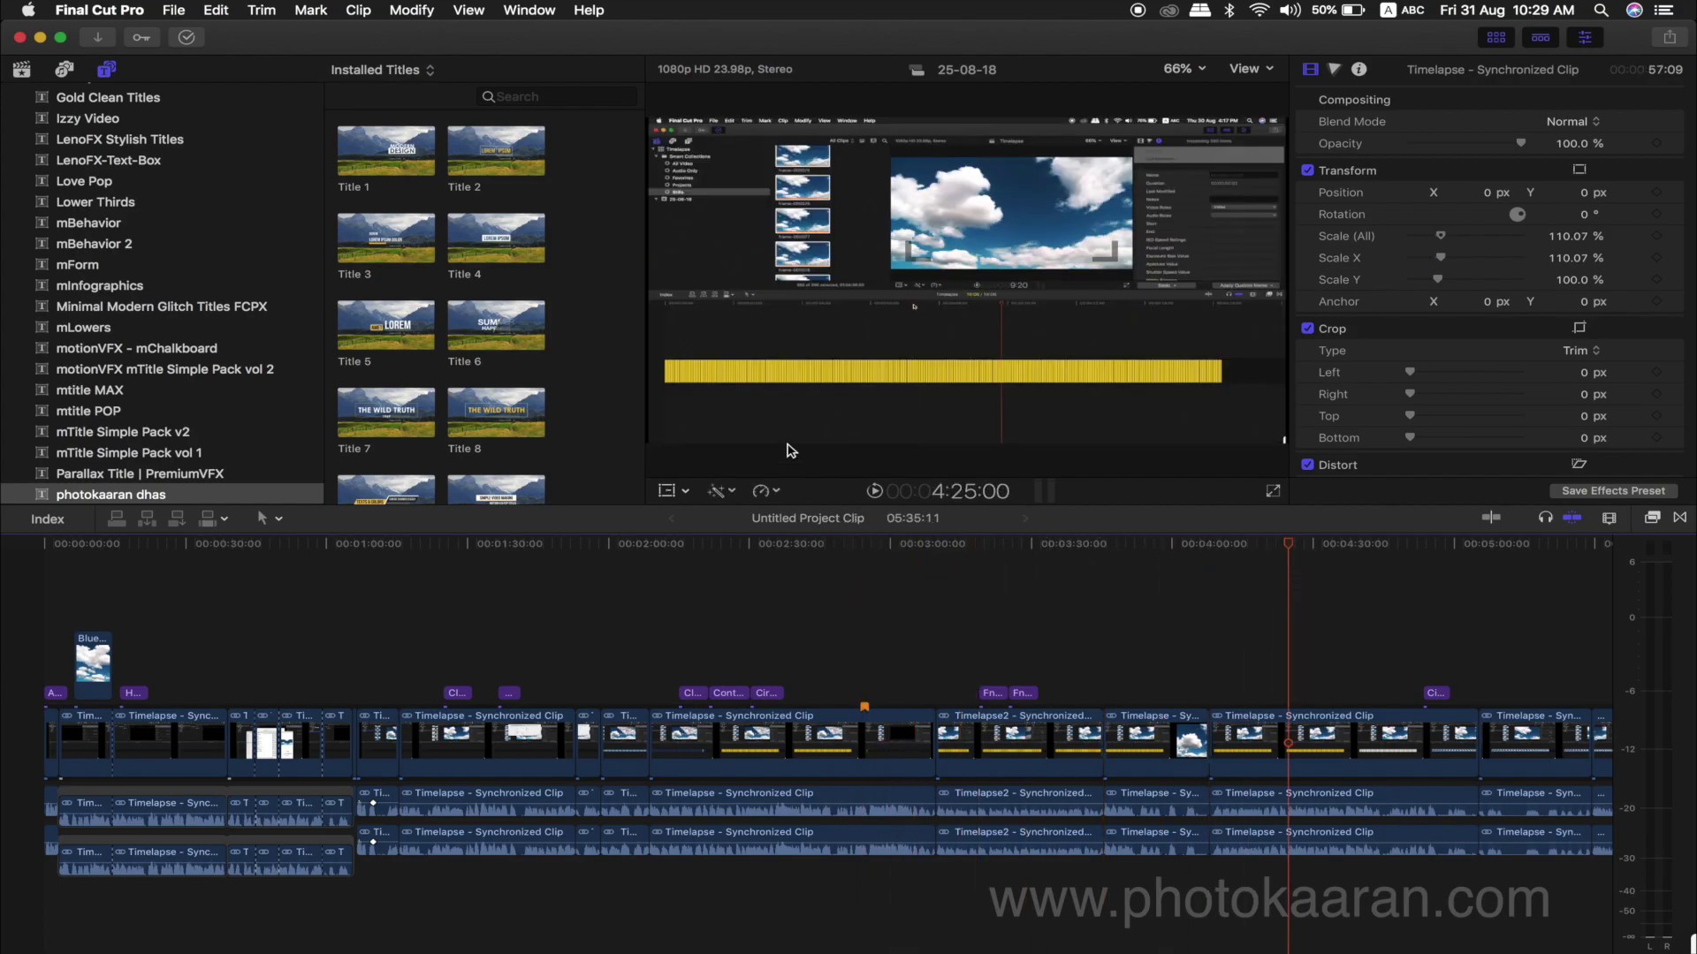
# Step: Add a Chapter 3 chapter marker at 4:25:00, then jump back to the previous marker
pyautogui.click(311, 10)
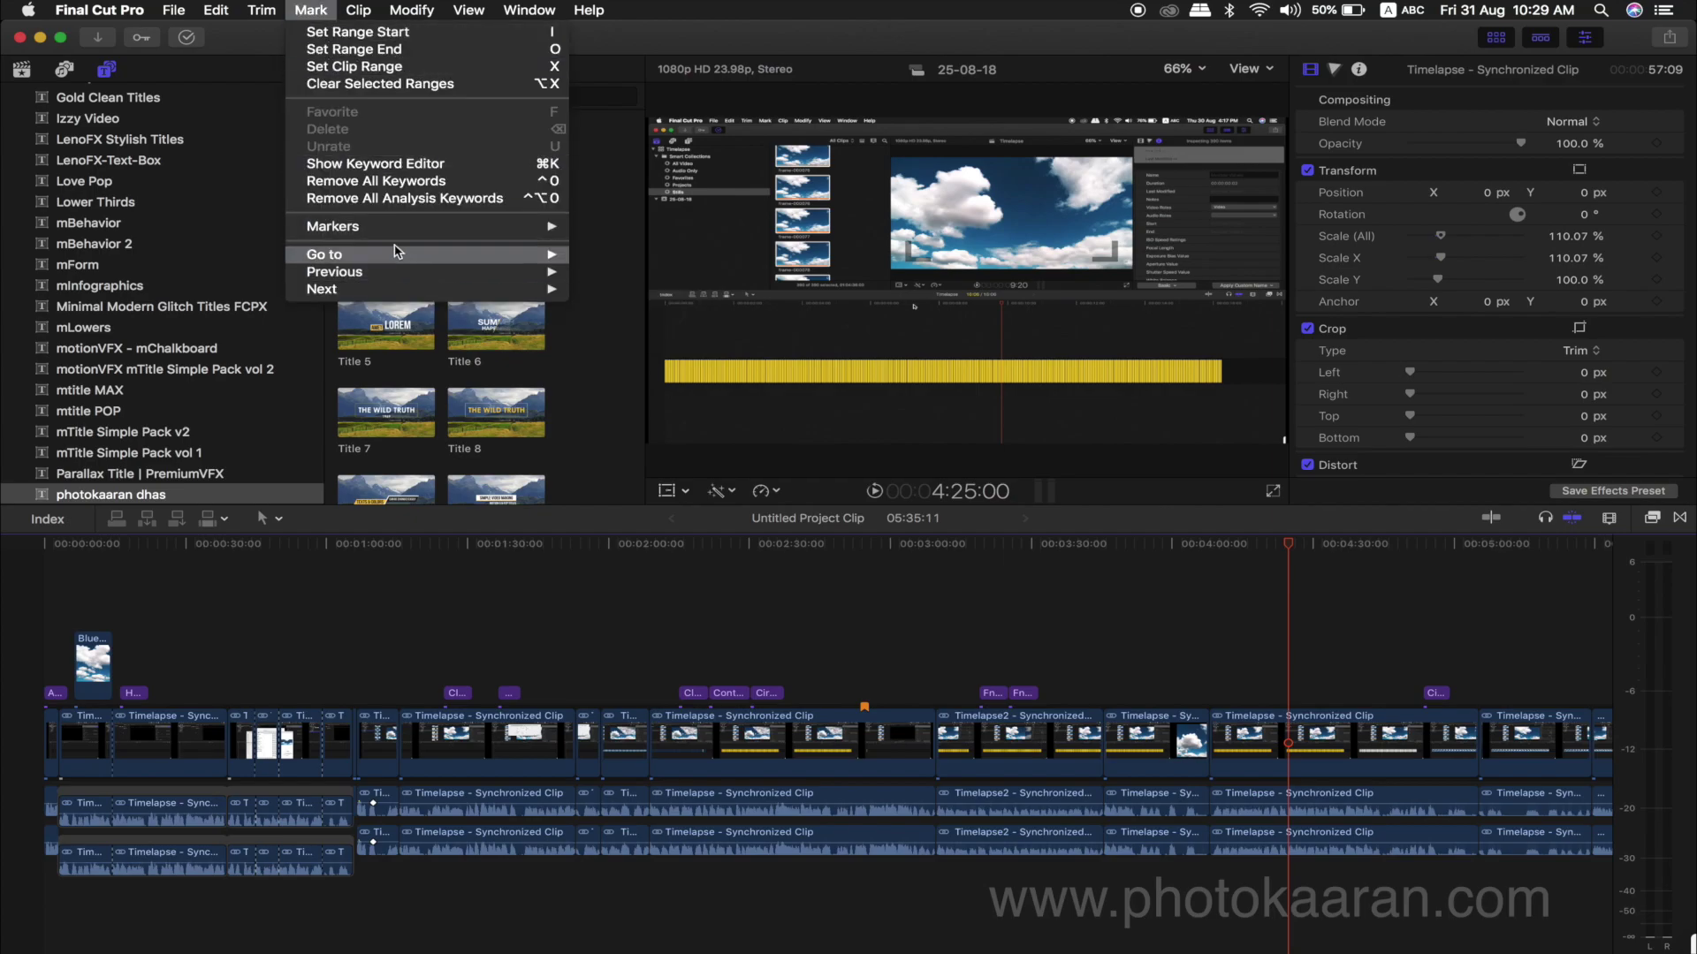
pyautogui.moveTo(389, 233)
pyautogui.click(659, 245)
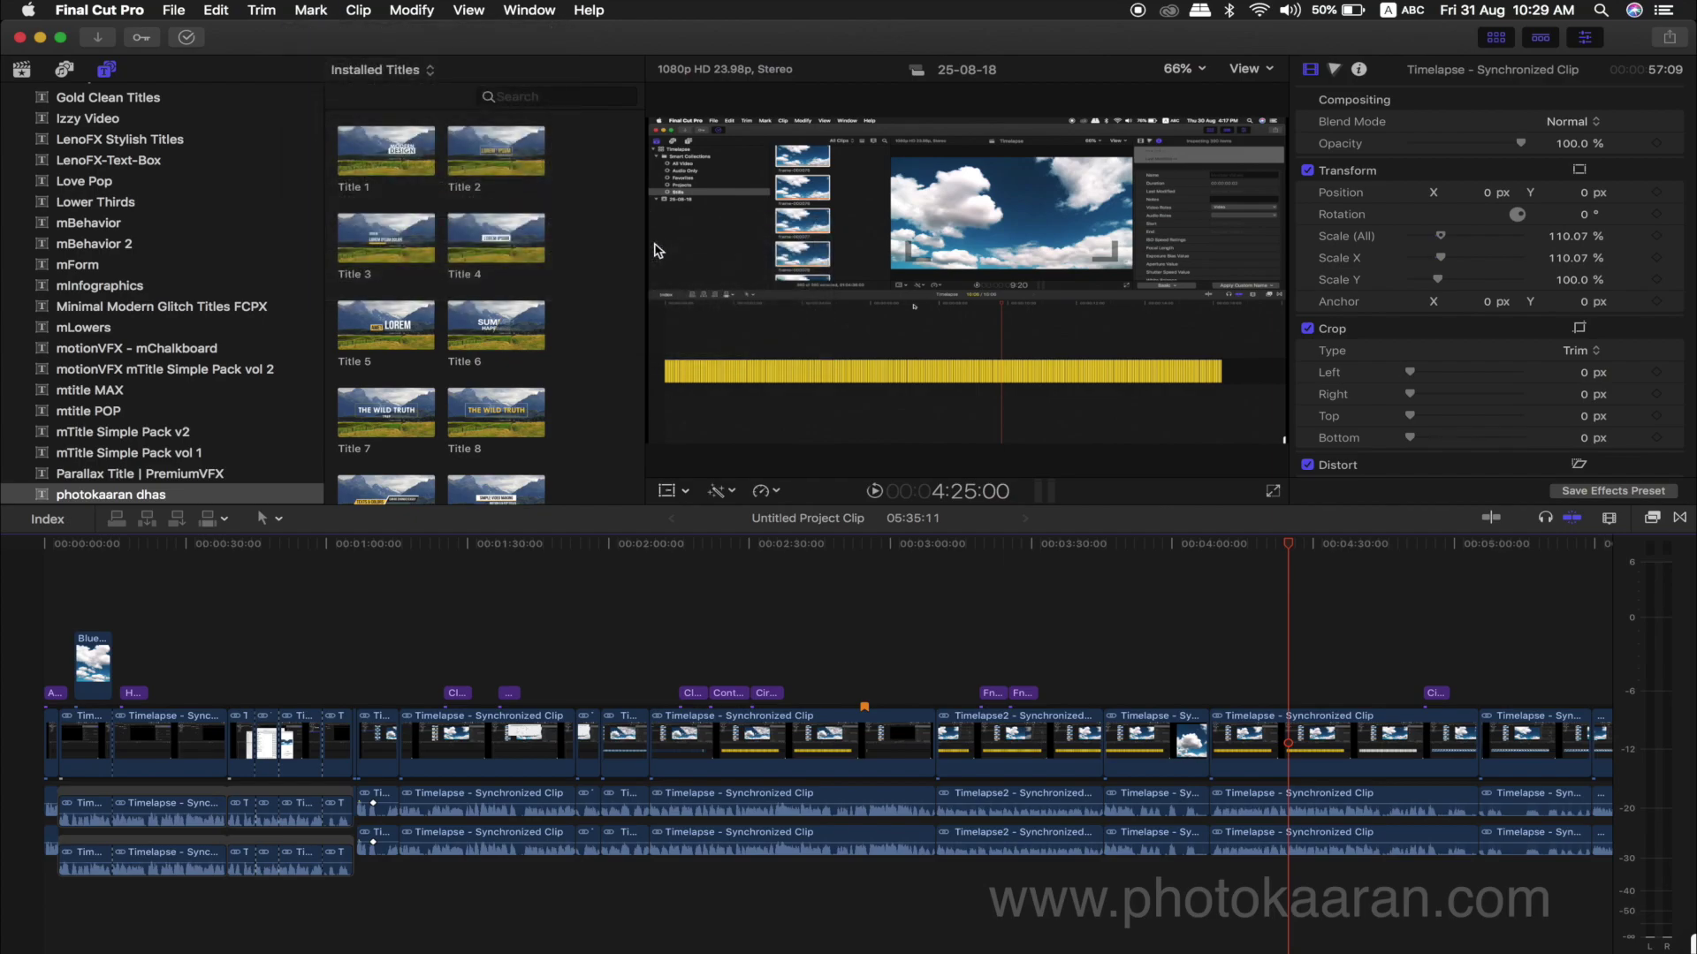
pyautogui.click(1317, 614)
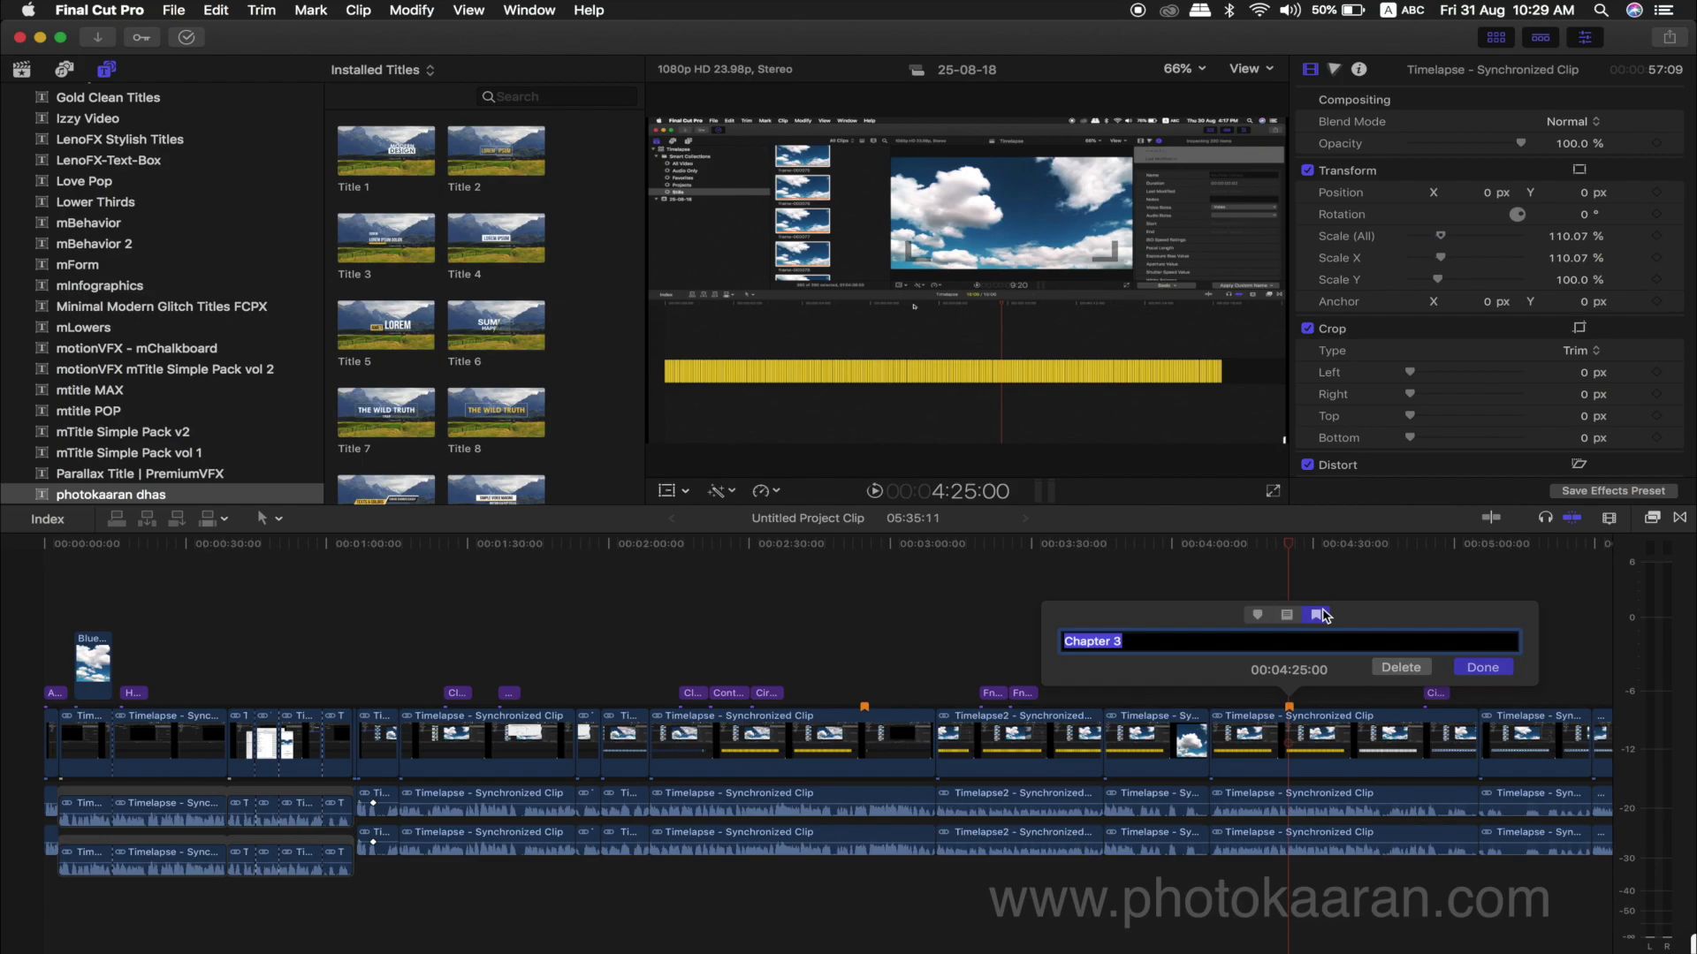
pyautogui.click(1476, 668)
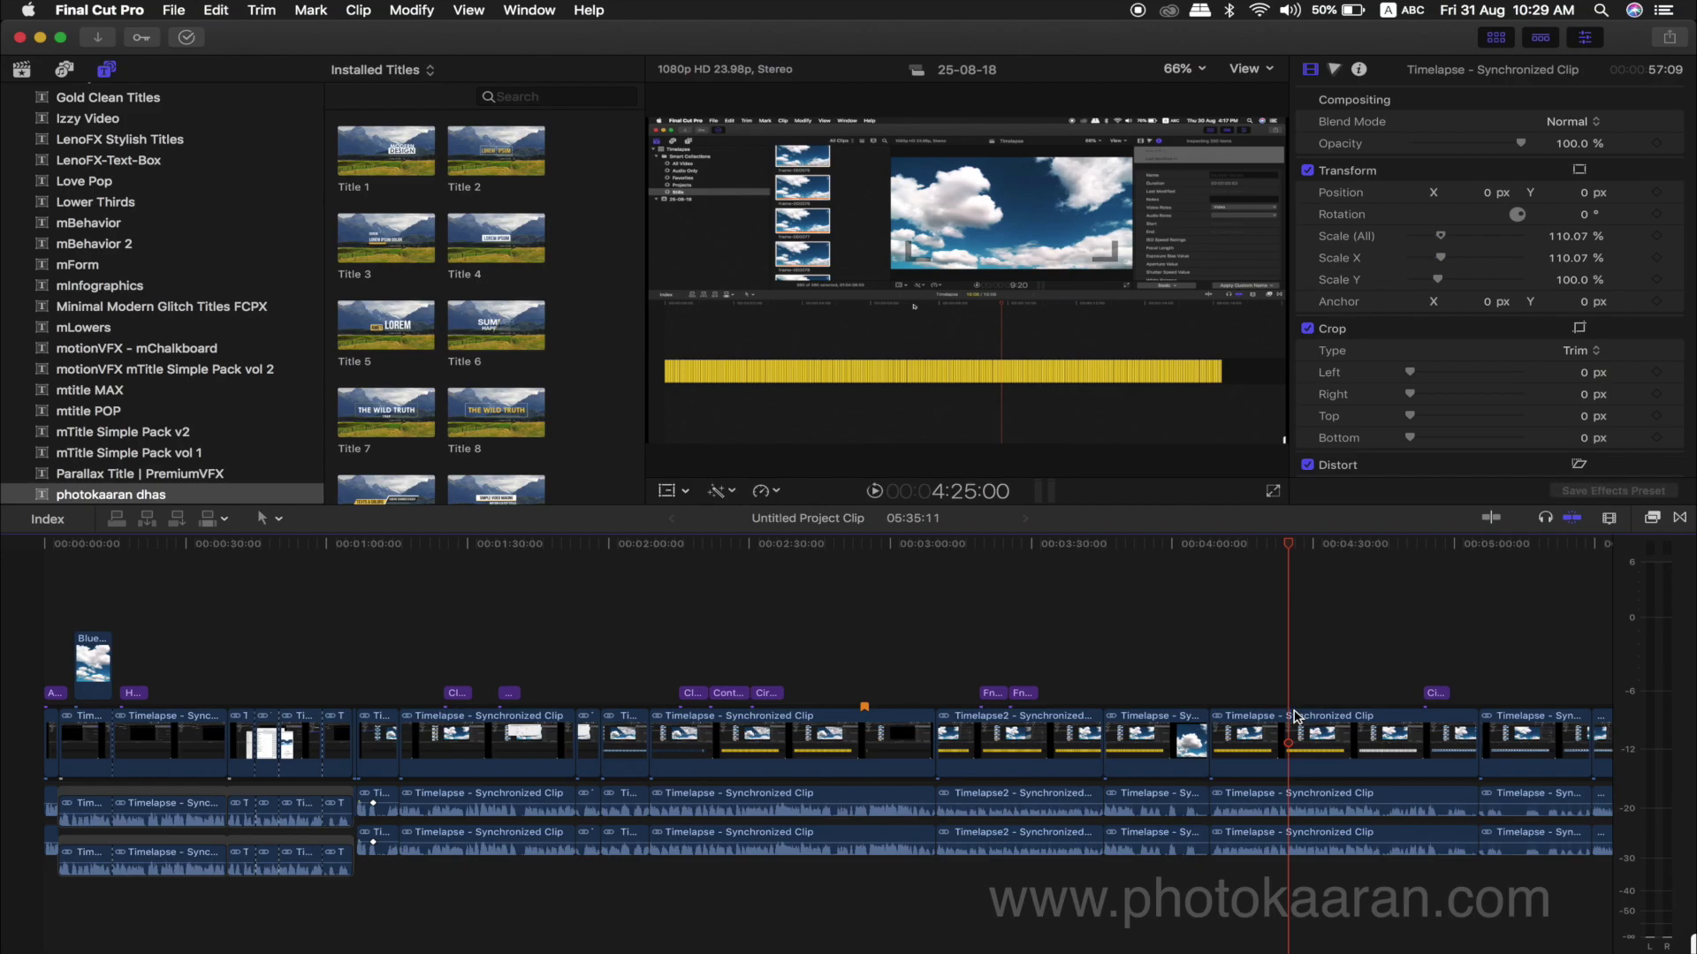
pyautogui.hotkey('ctrl', ';')
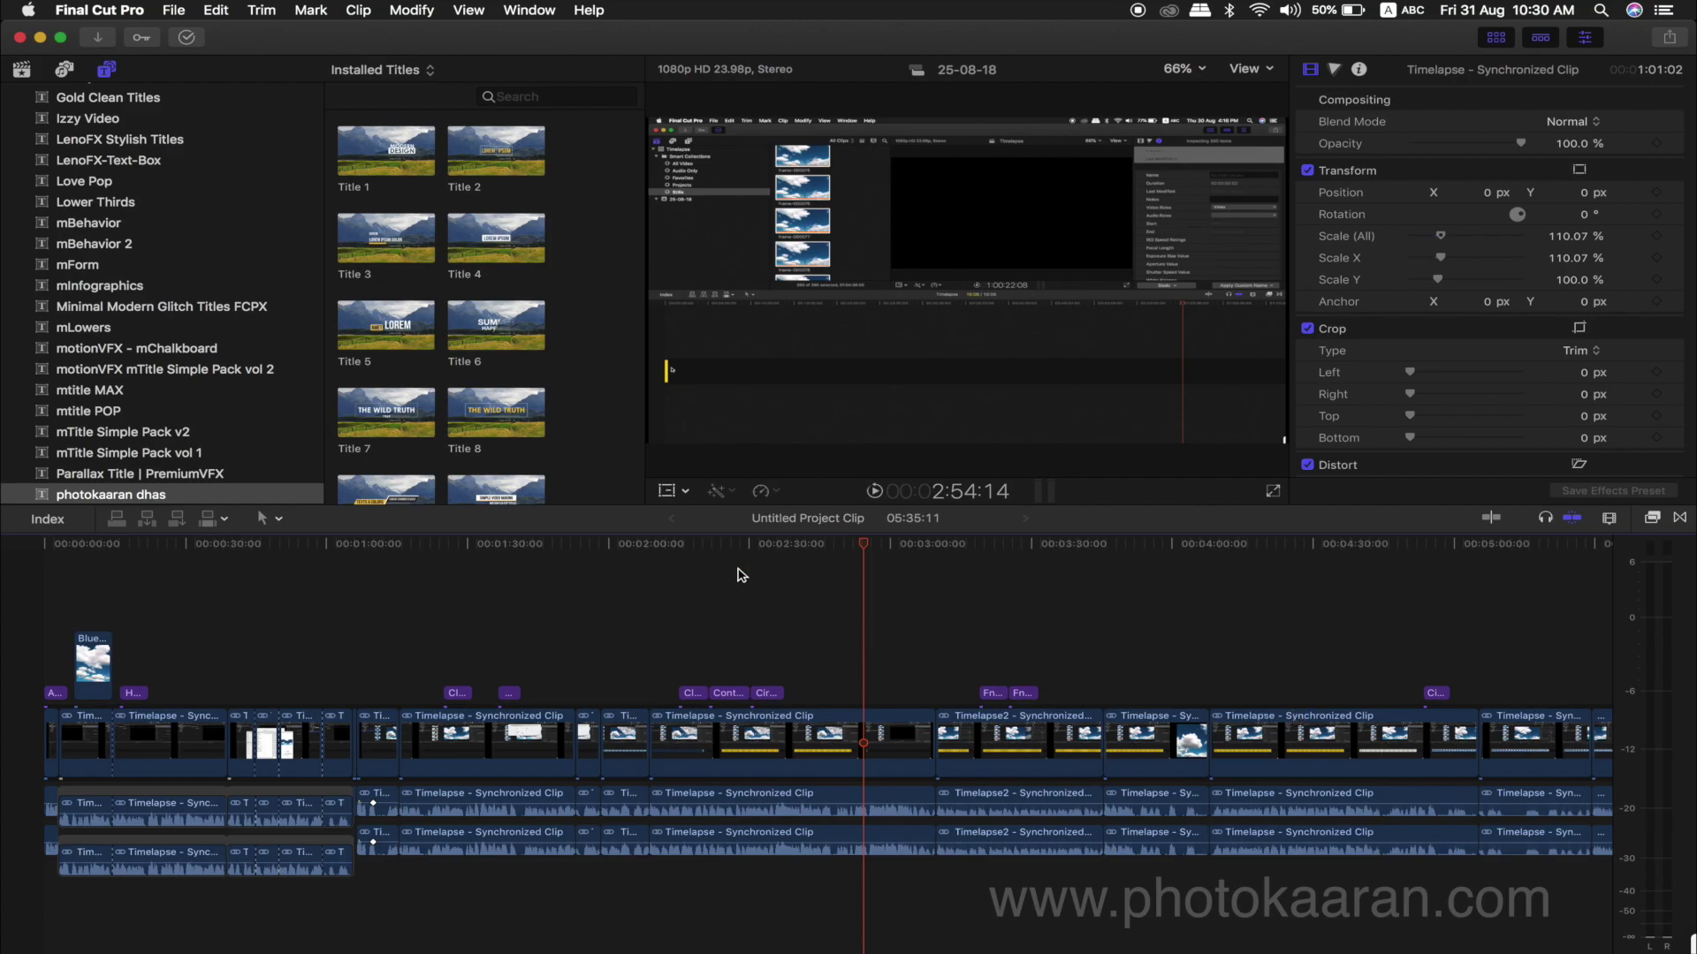
# Step: Open the Command Editor via Commands > Customize and show Command-modifier shortcuts
pyautogui.click(89, 12)
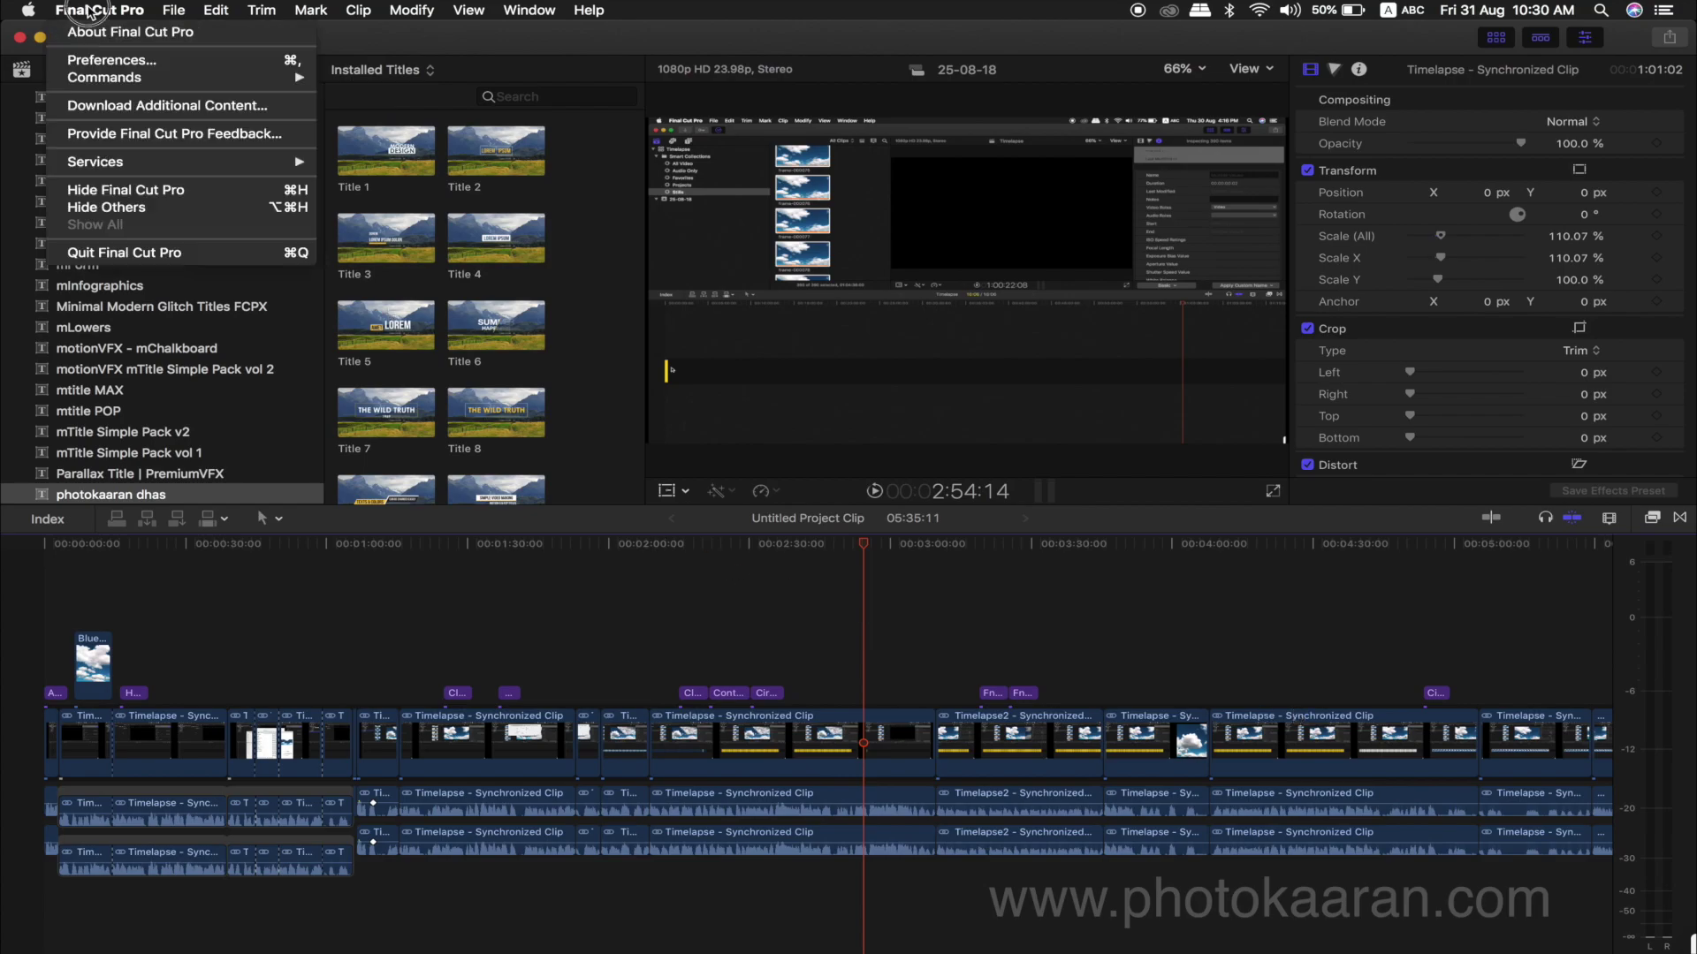
pyautogui.moveTo(106, 80)
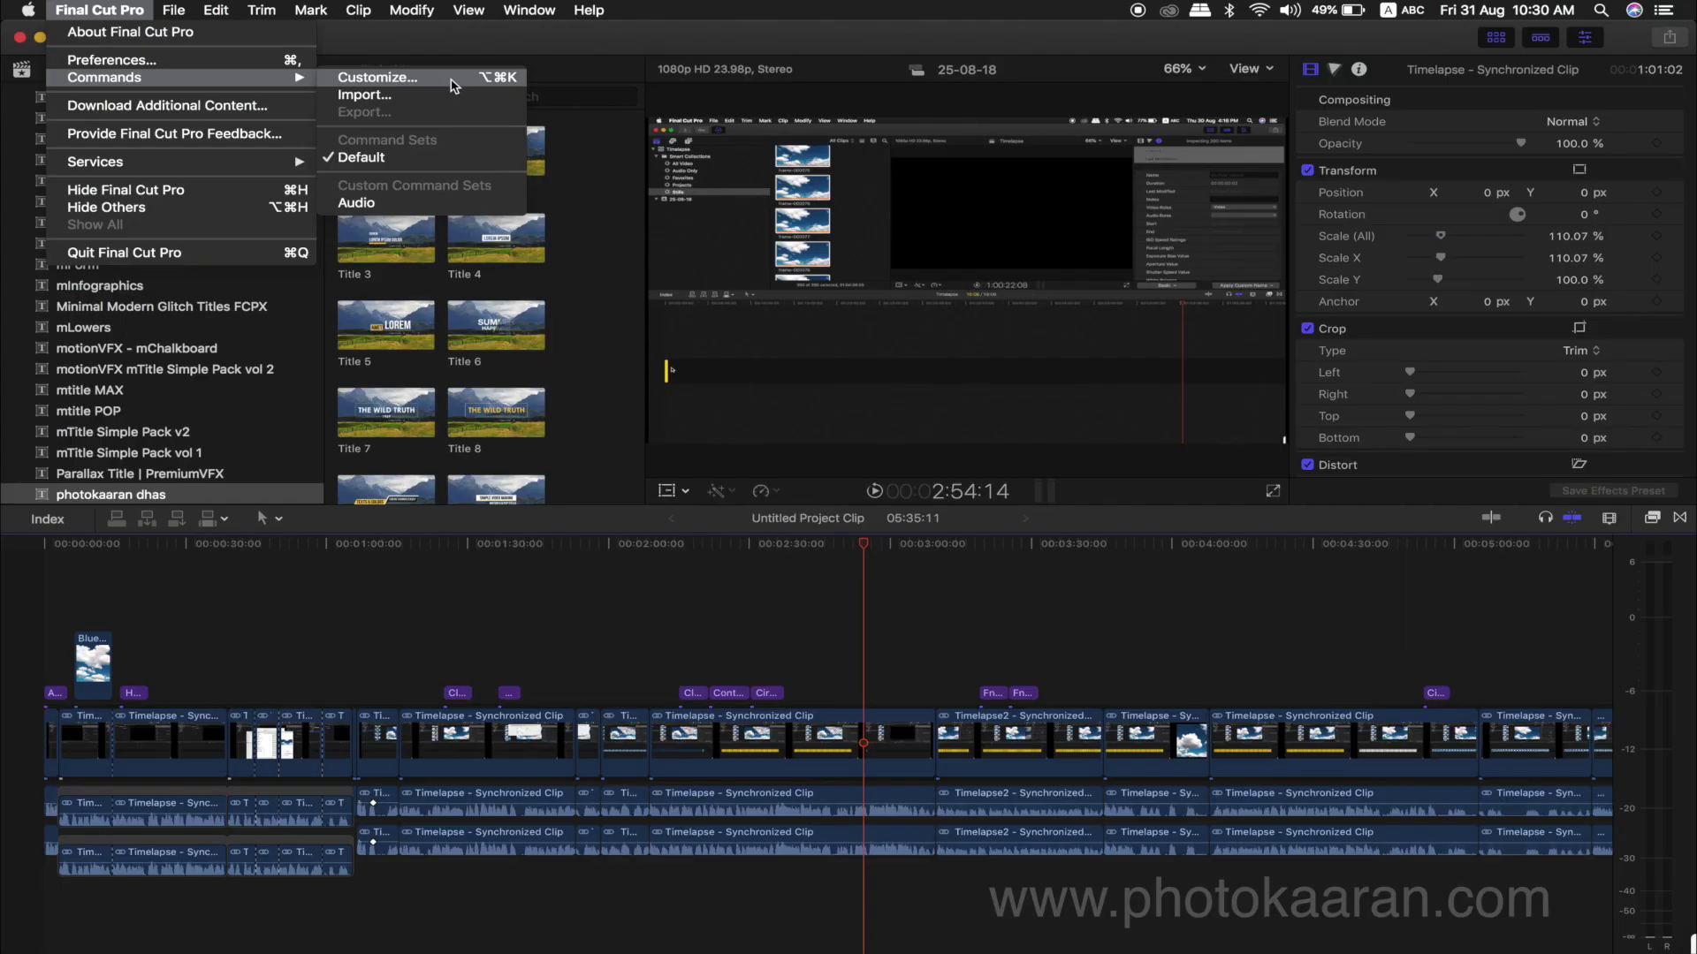
pyautogui.click(879, 168)
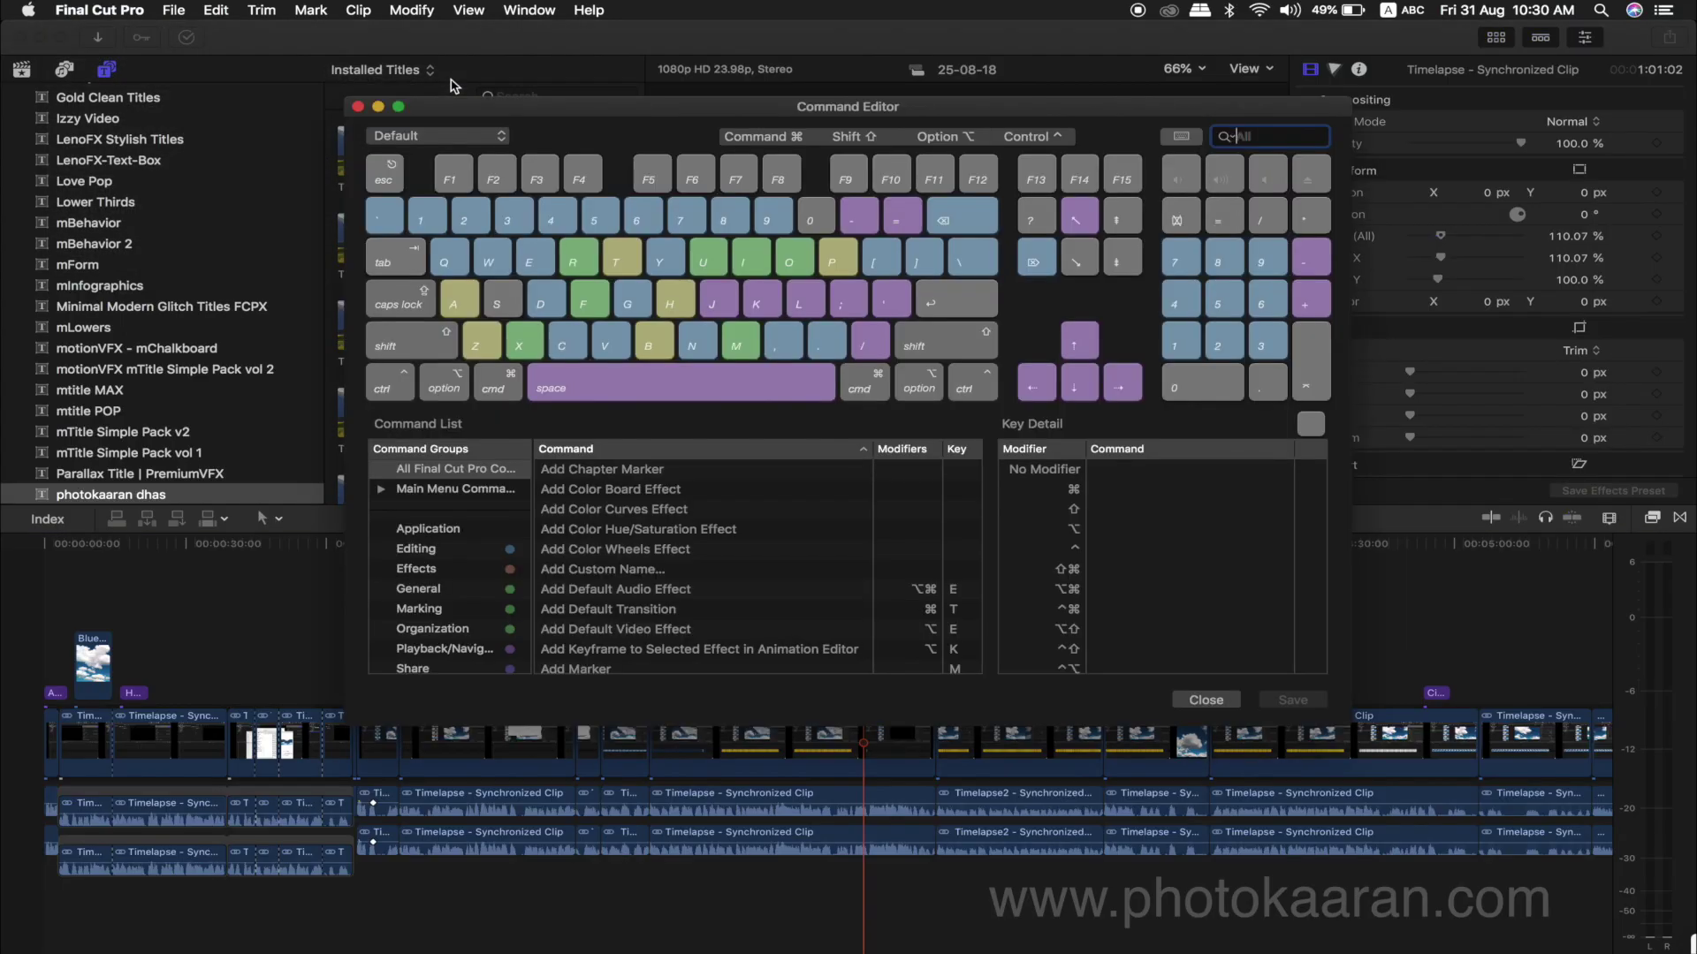
pyautogui.click(754, 139)
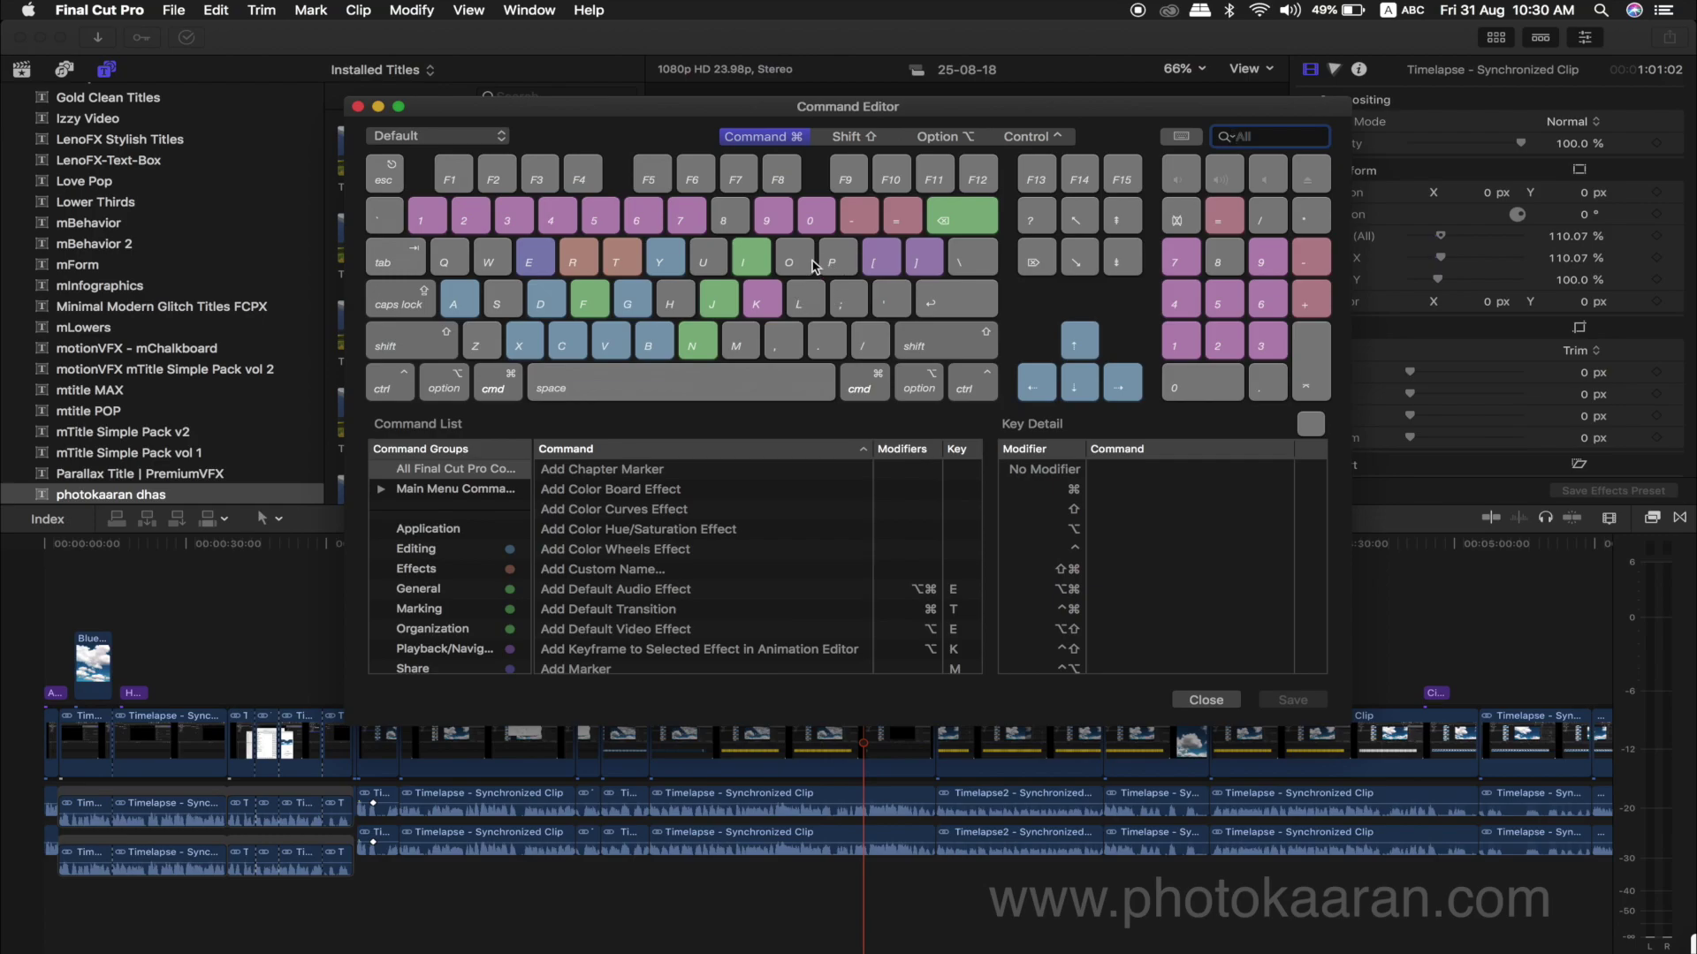
# Step: Browse the keyboard map for Option and Command+Option shortcuts
pyautogui.click(782, 140)
pyautogui.click(935, 139)
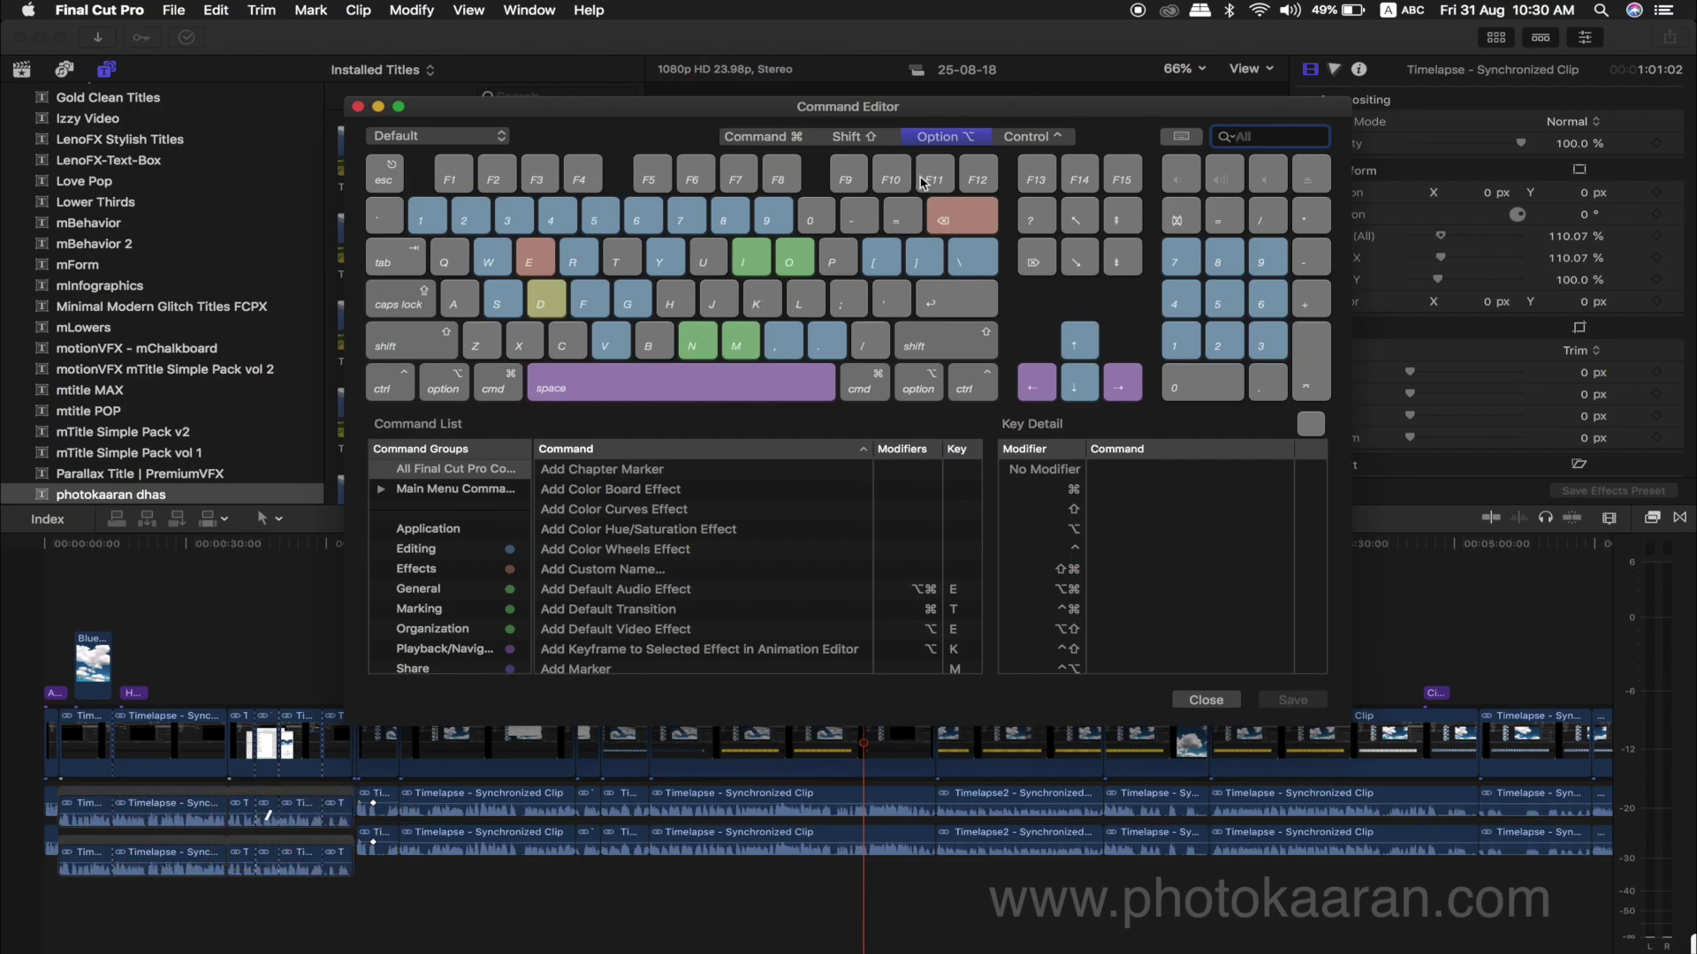
pyautogui.click(754, 139)
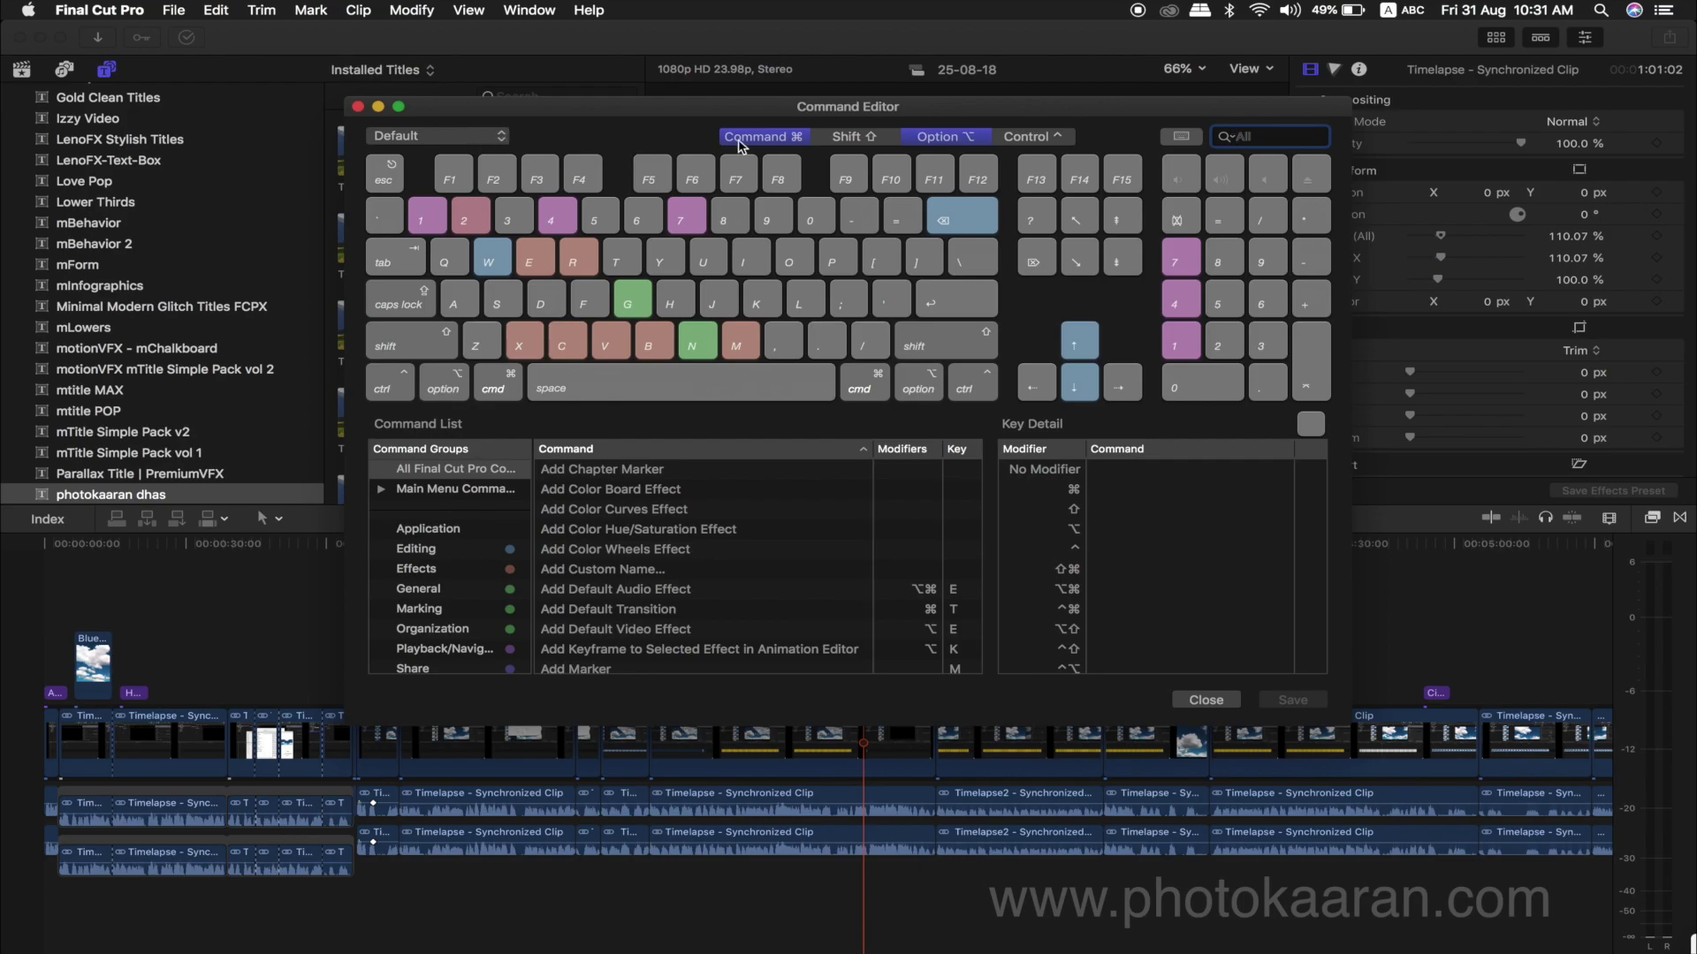
# Step: Switch to Command+Shift shortcuts and drag Add Chapter Marker onto the C key
pyautogui.click(923, 142)
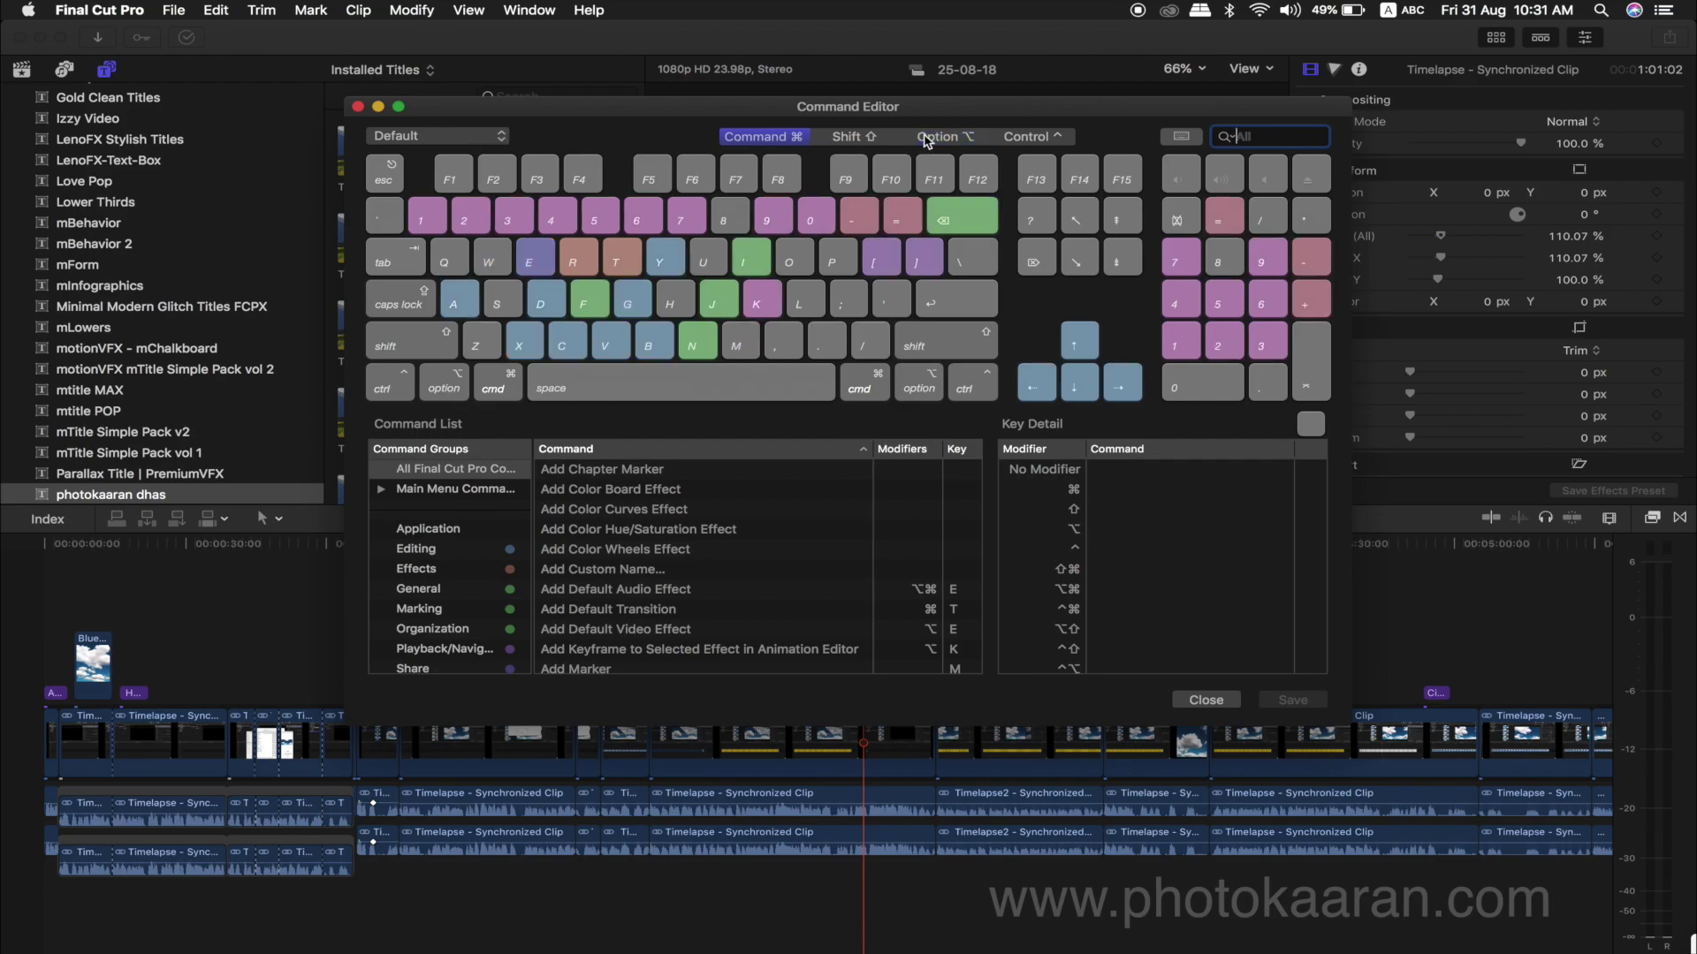
pyautogui.click(854, 141)
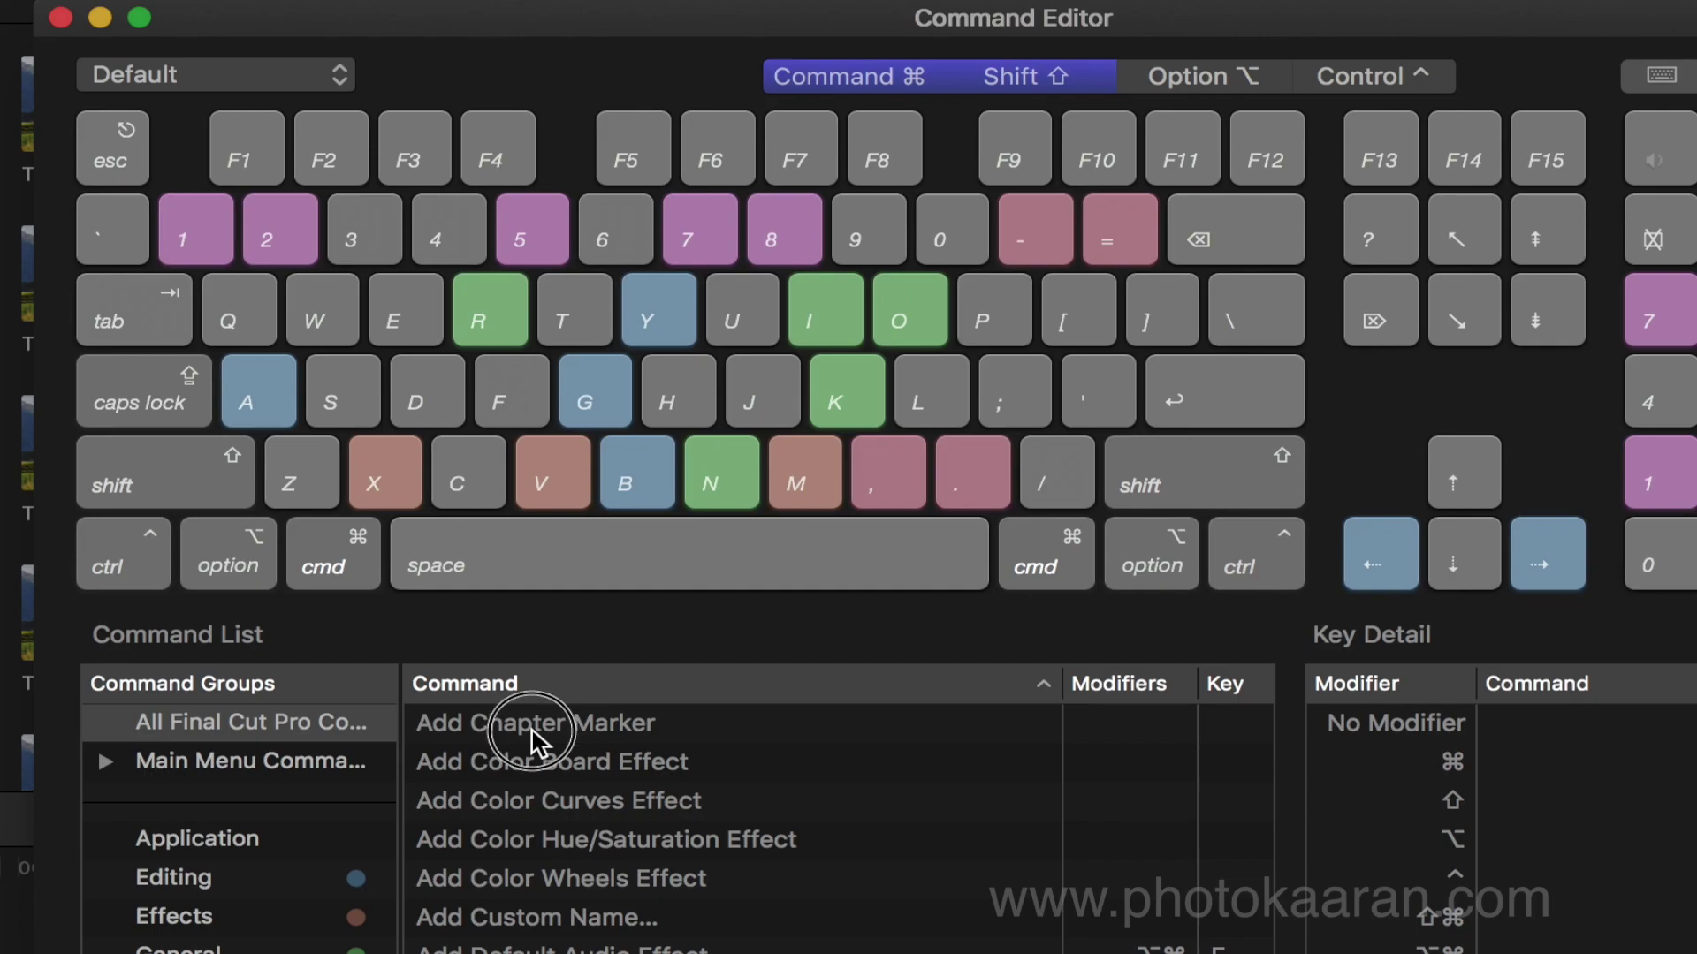
pyautogui.moveTo(532, 730); pyautogui.dragTo(459, 475)
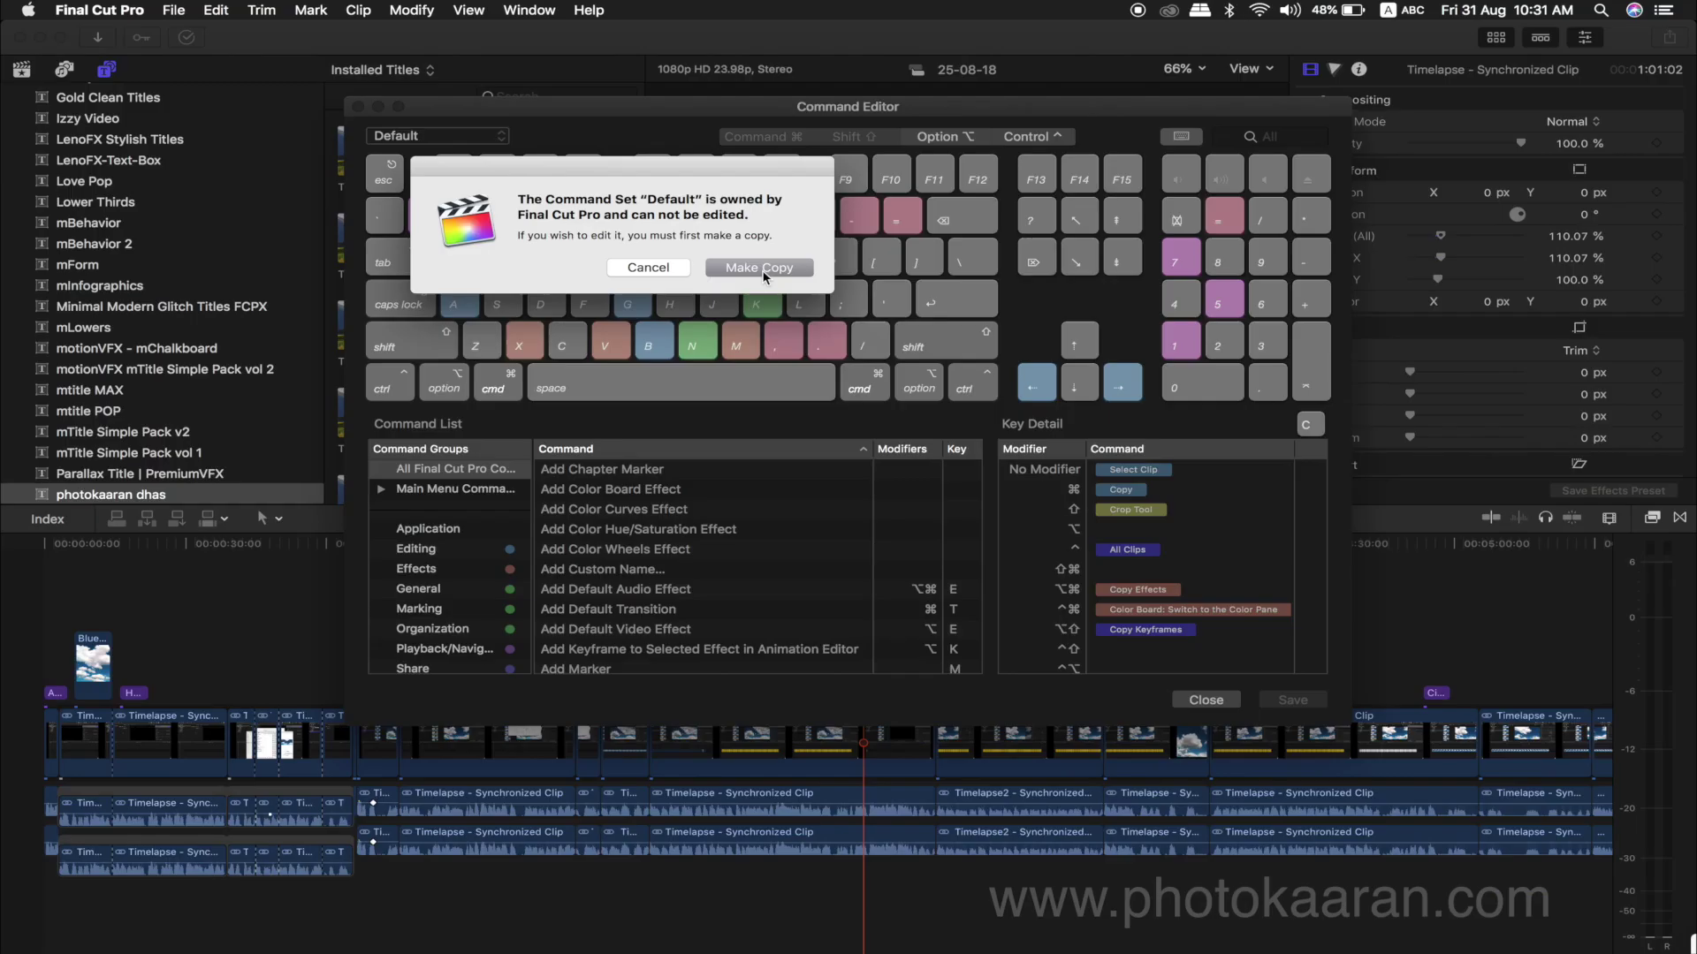
# Step: Copy the Default command set under a new name, keeping Shift-Command-C for Add Chapter Marker
pyautogui.click(760, 268)
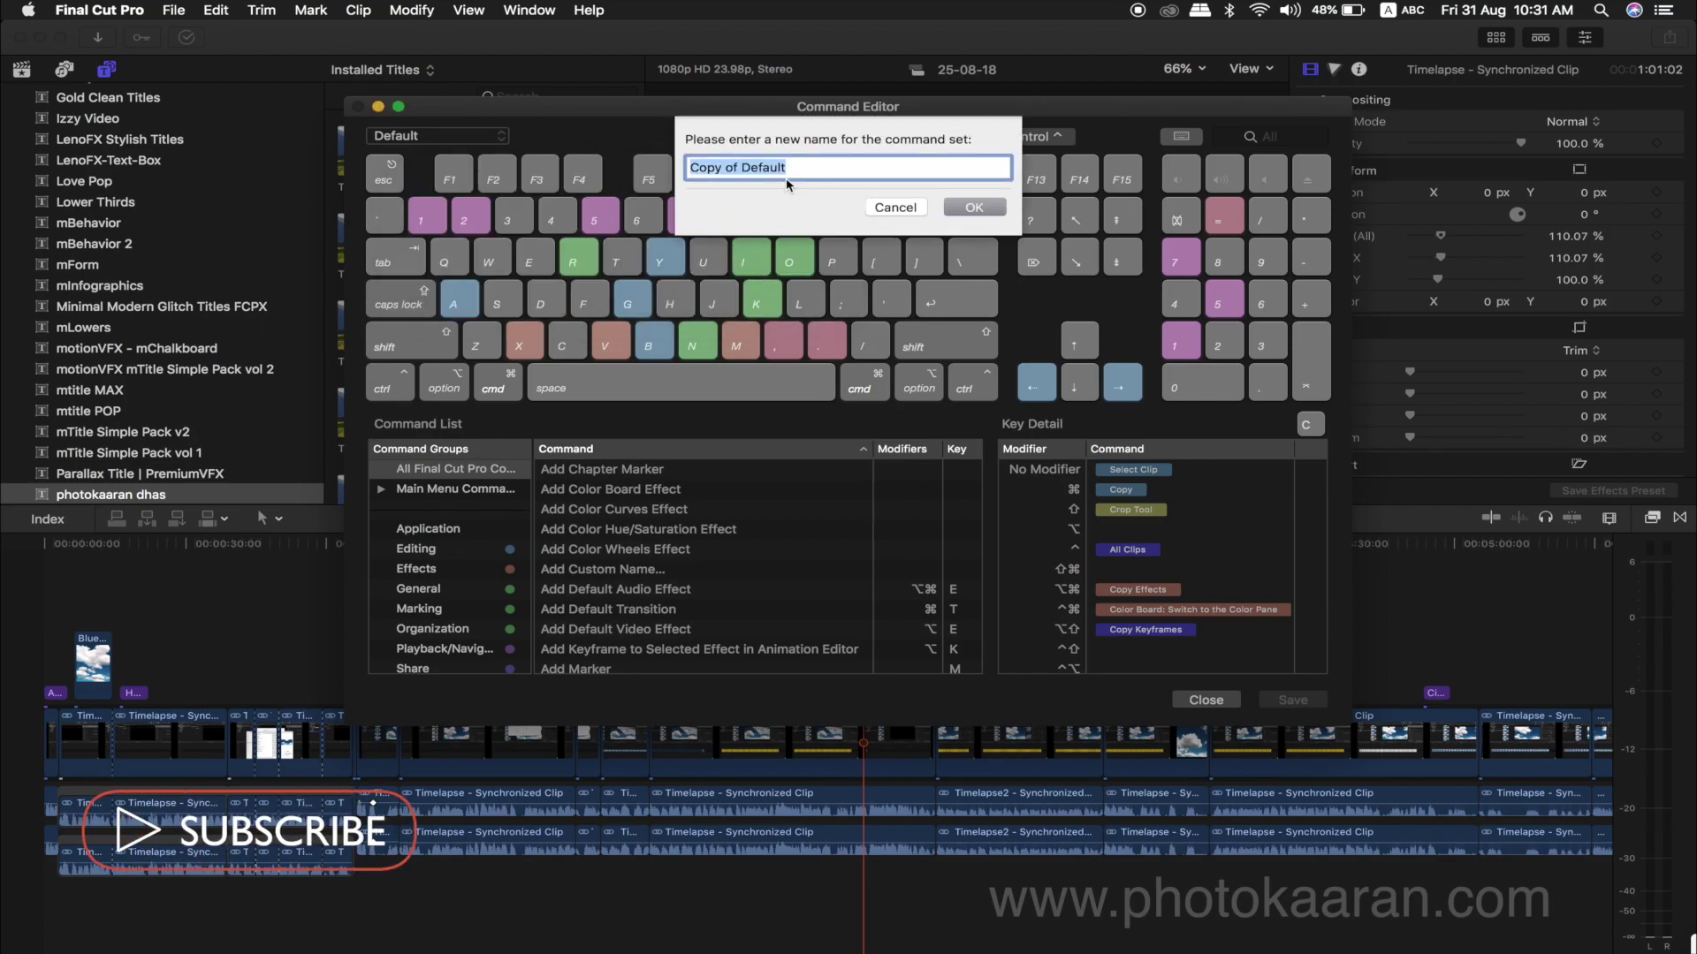
pyautogui.write("Dhas's Shortcuts")
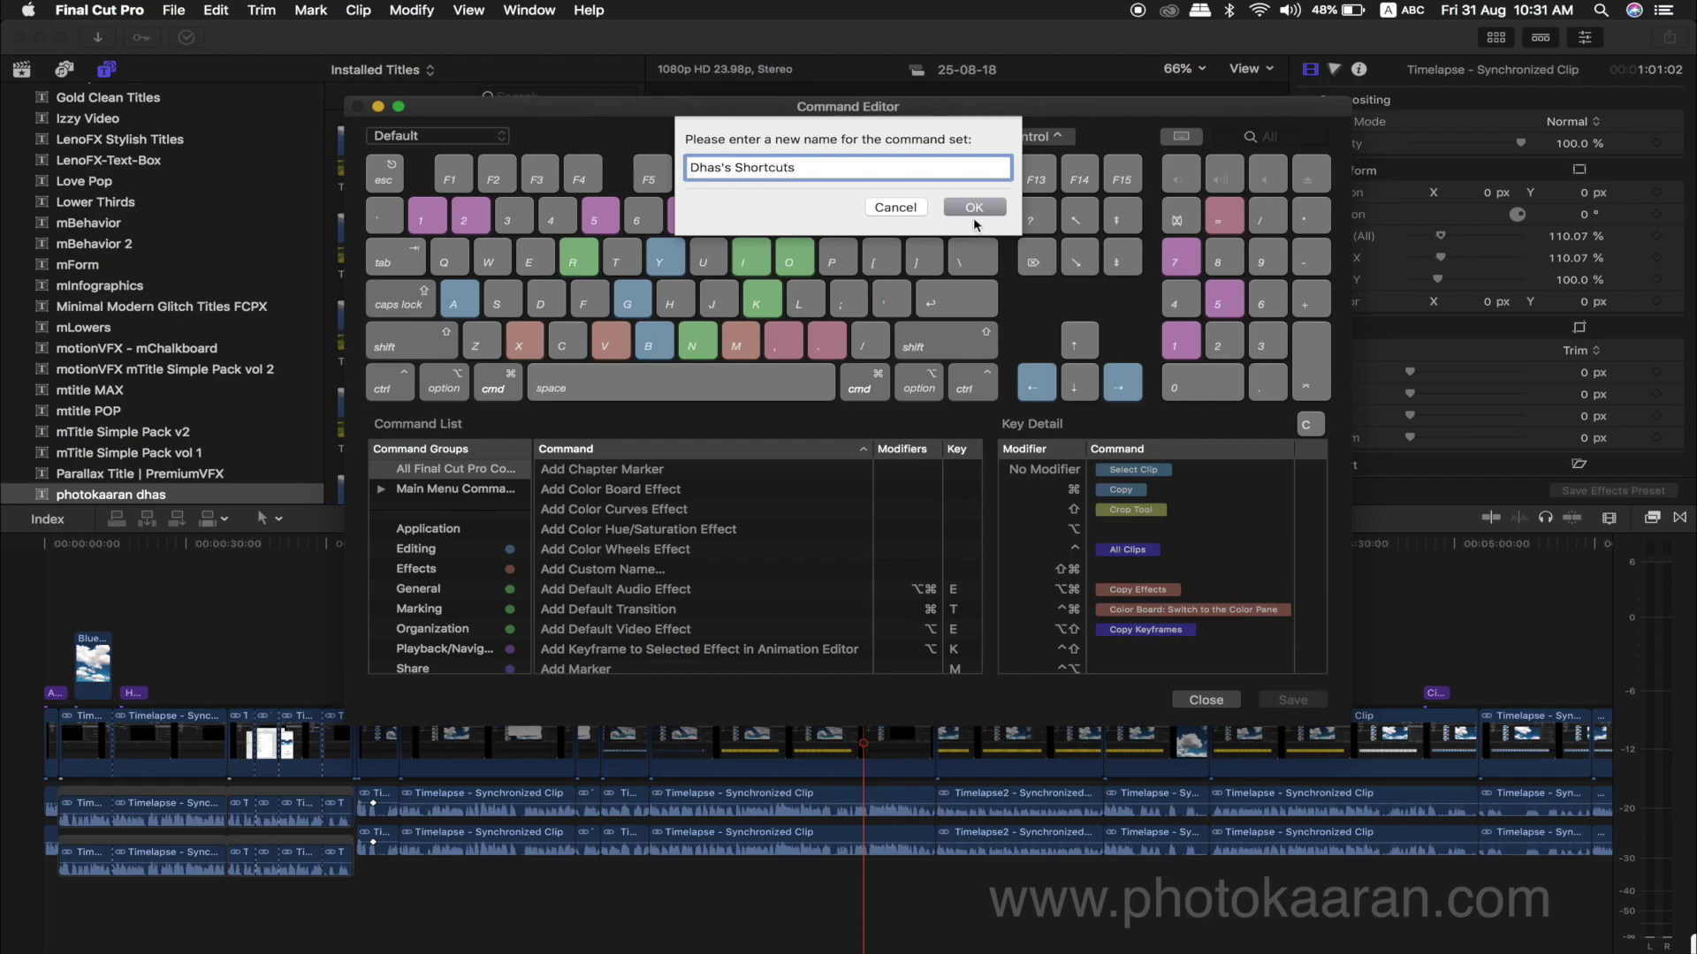
pyautogui.click(974, 208)
pyautogui.press('super+shift+c')
pyautogui.click(428, 137)
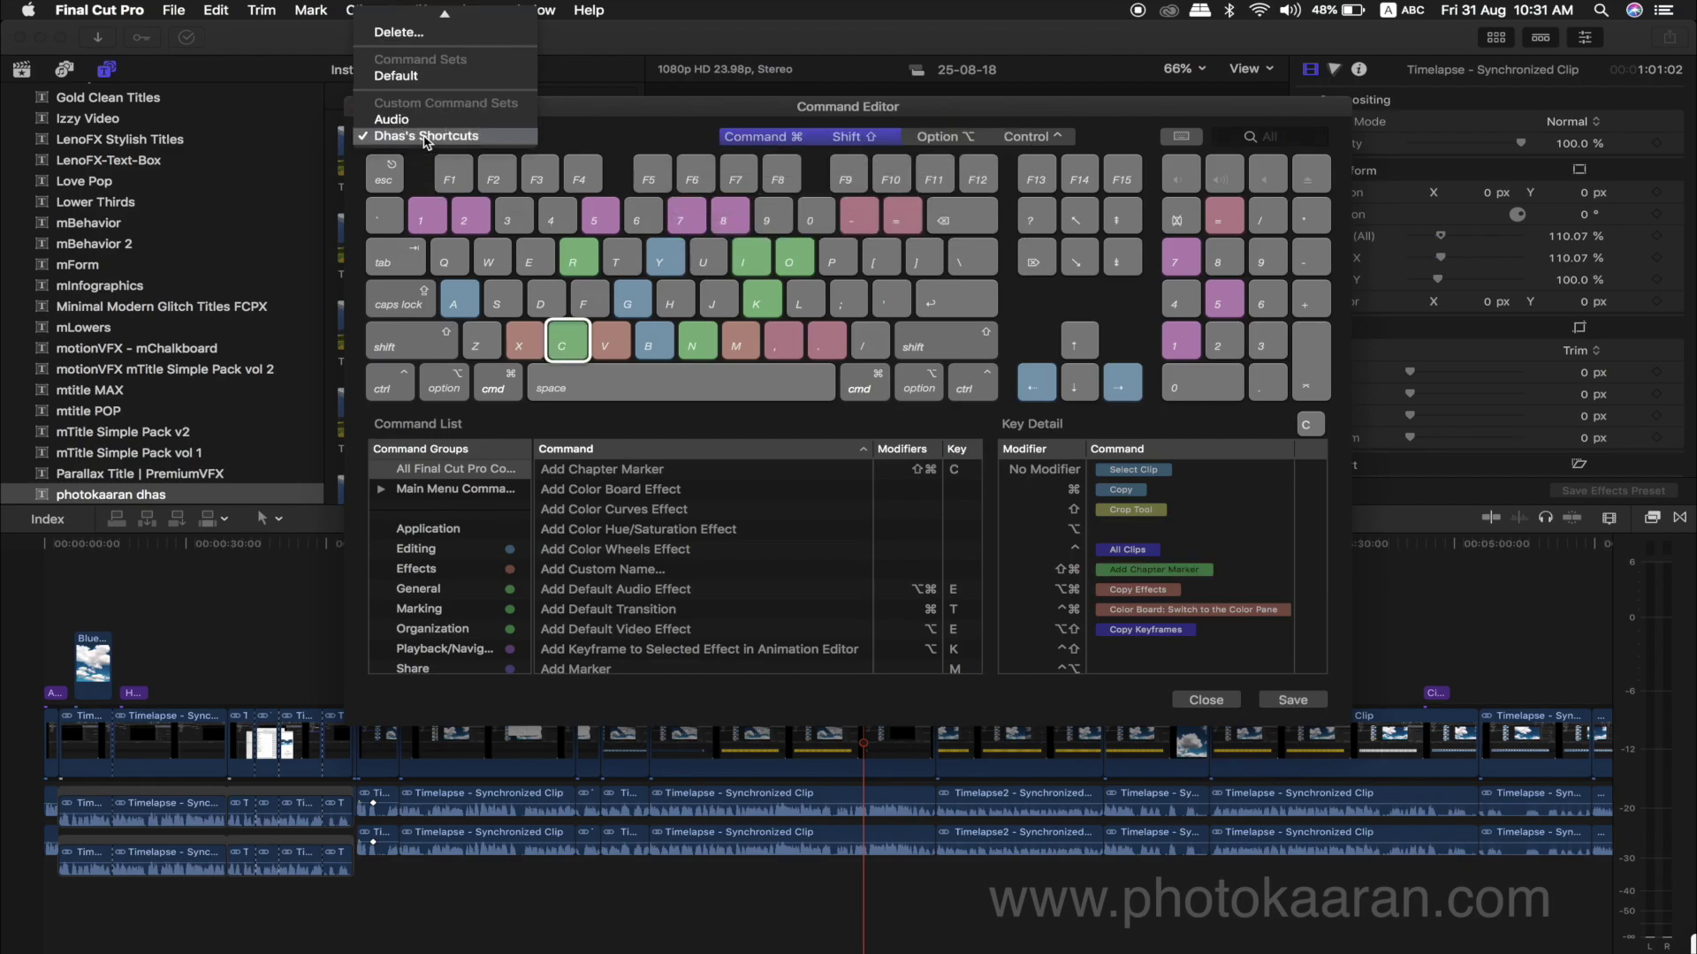
# Step: Save and activate the custom command set, close the Command Editor, and move the playhead to about 2:03
pyautogui.click(396, 76)
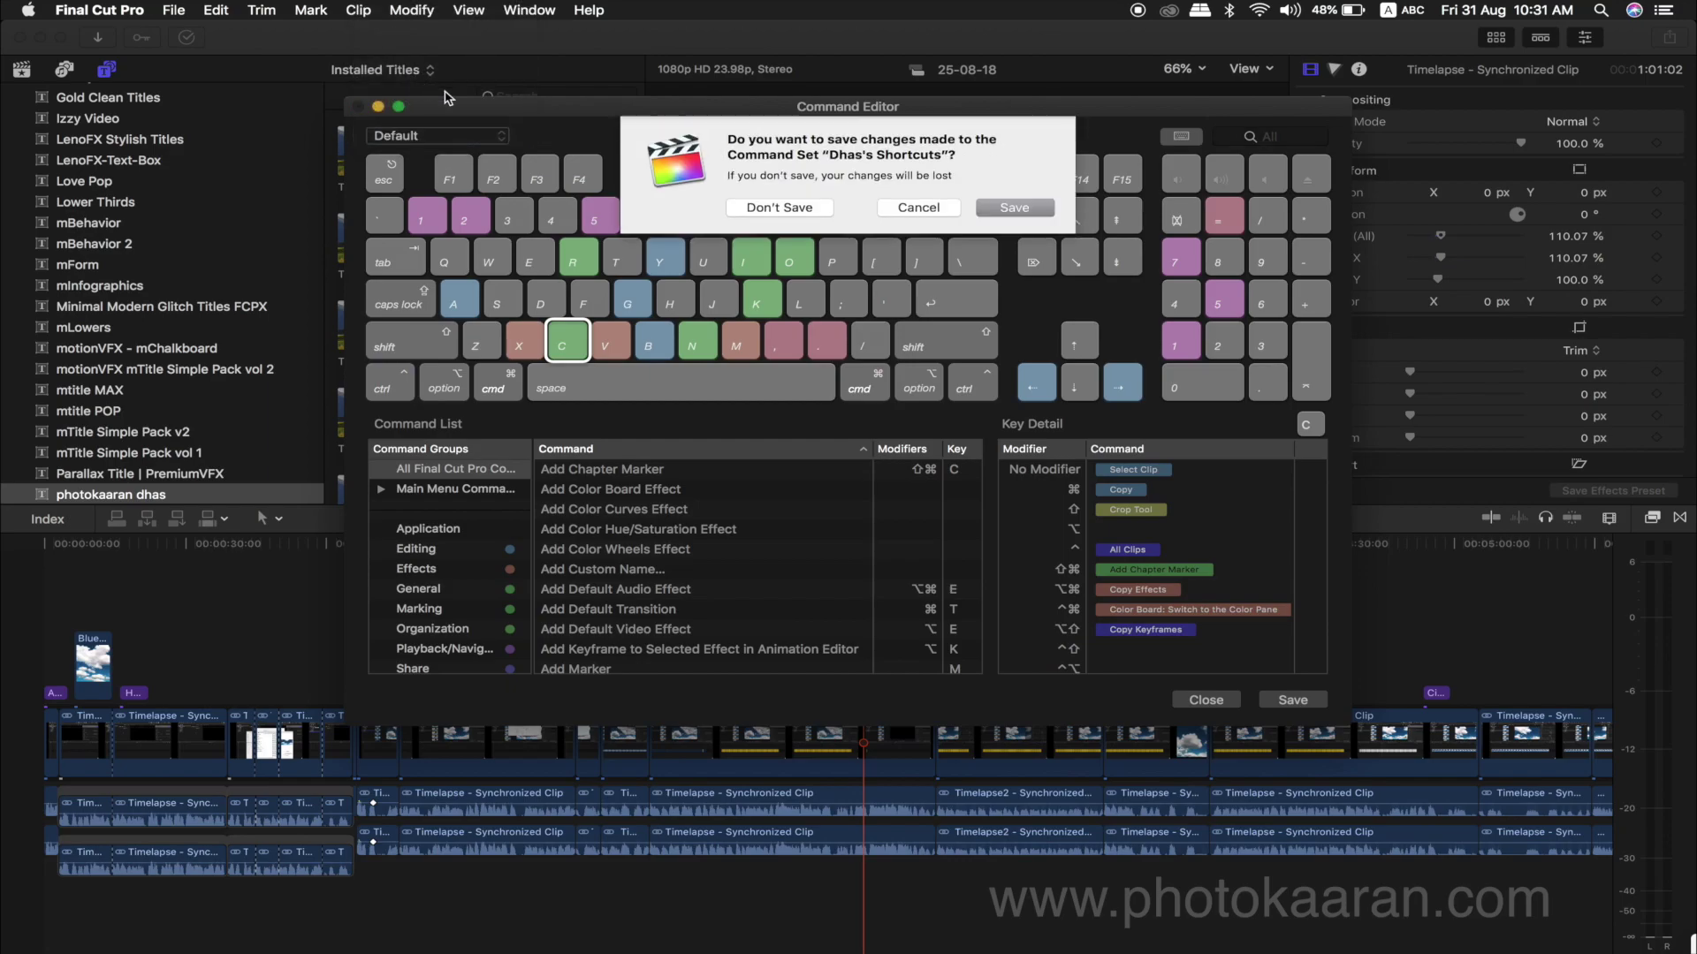
pyautogui.click(999, 210)
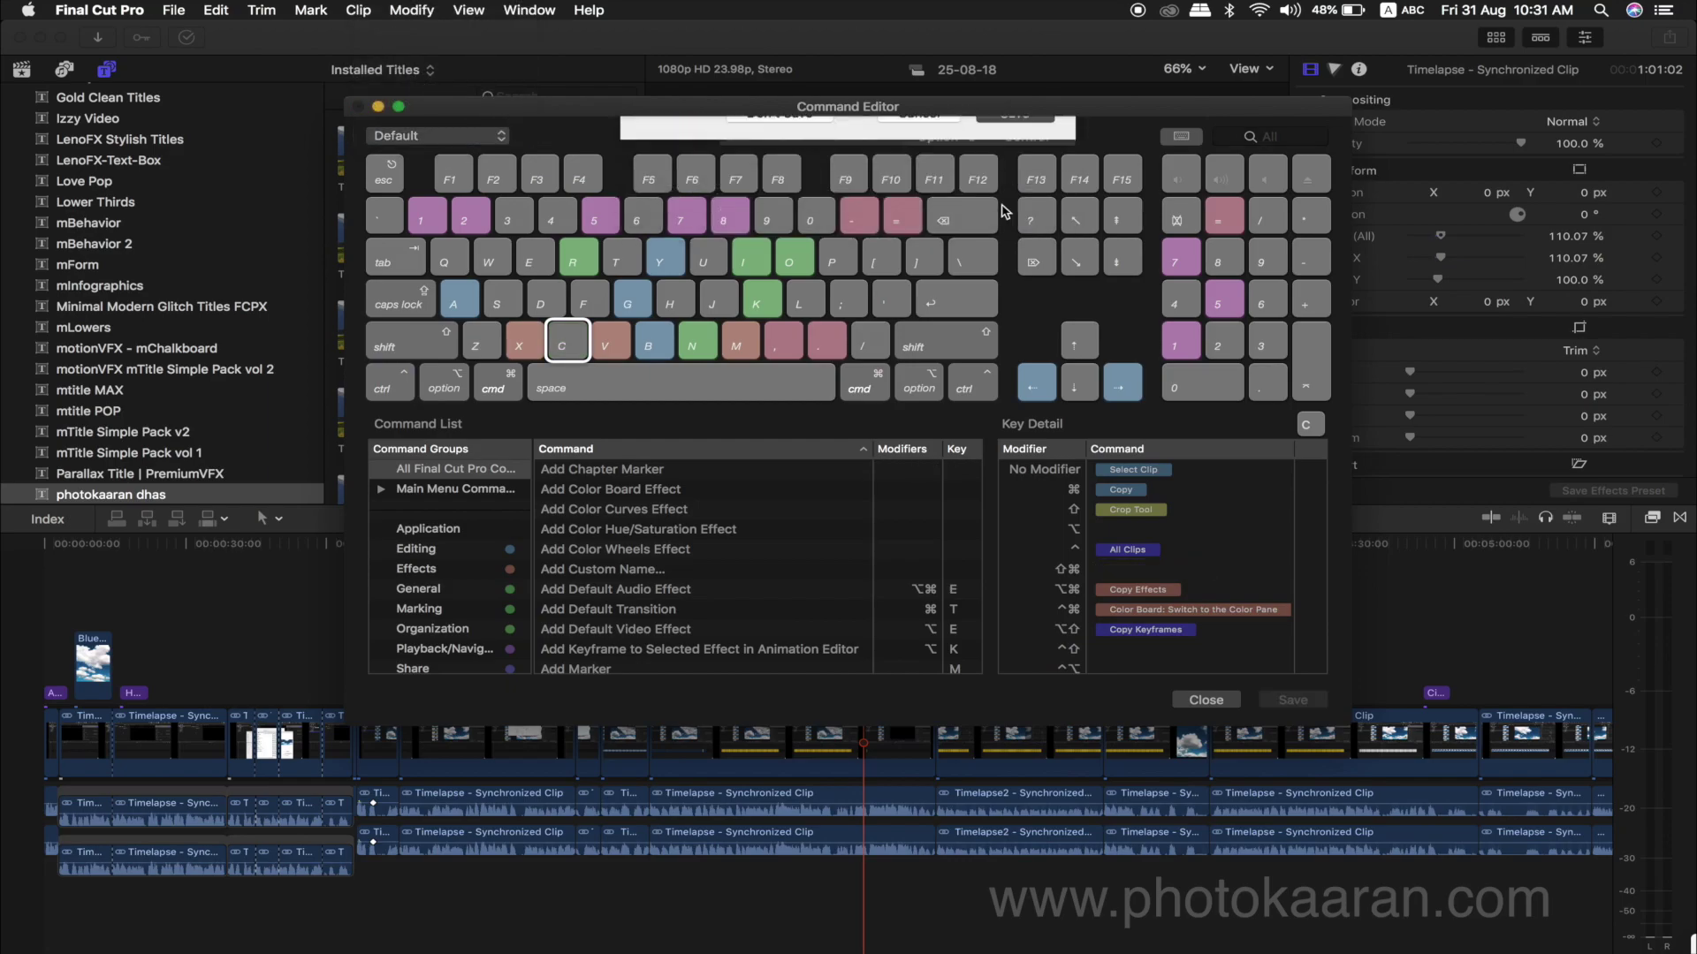
pyautogui.click(499, 139)
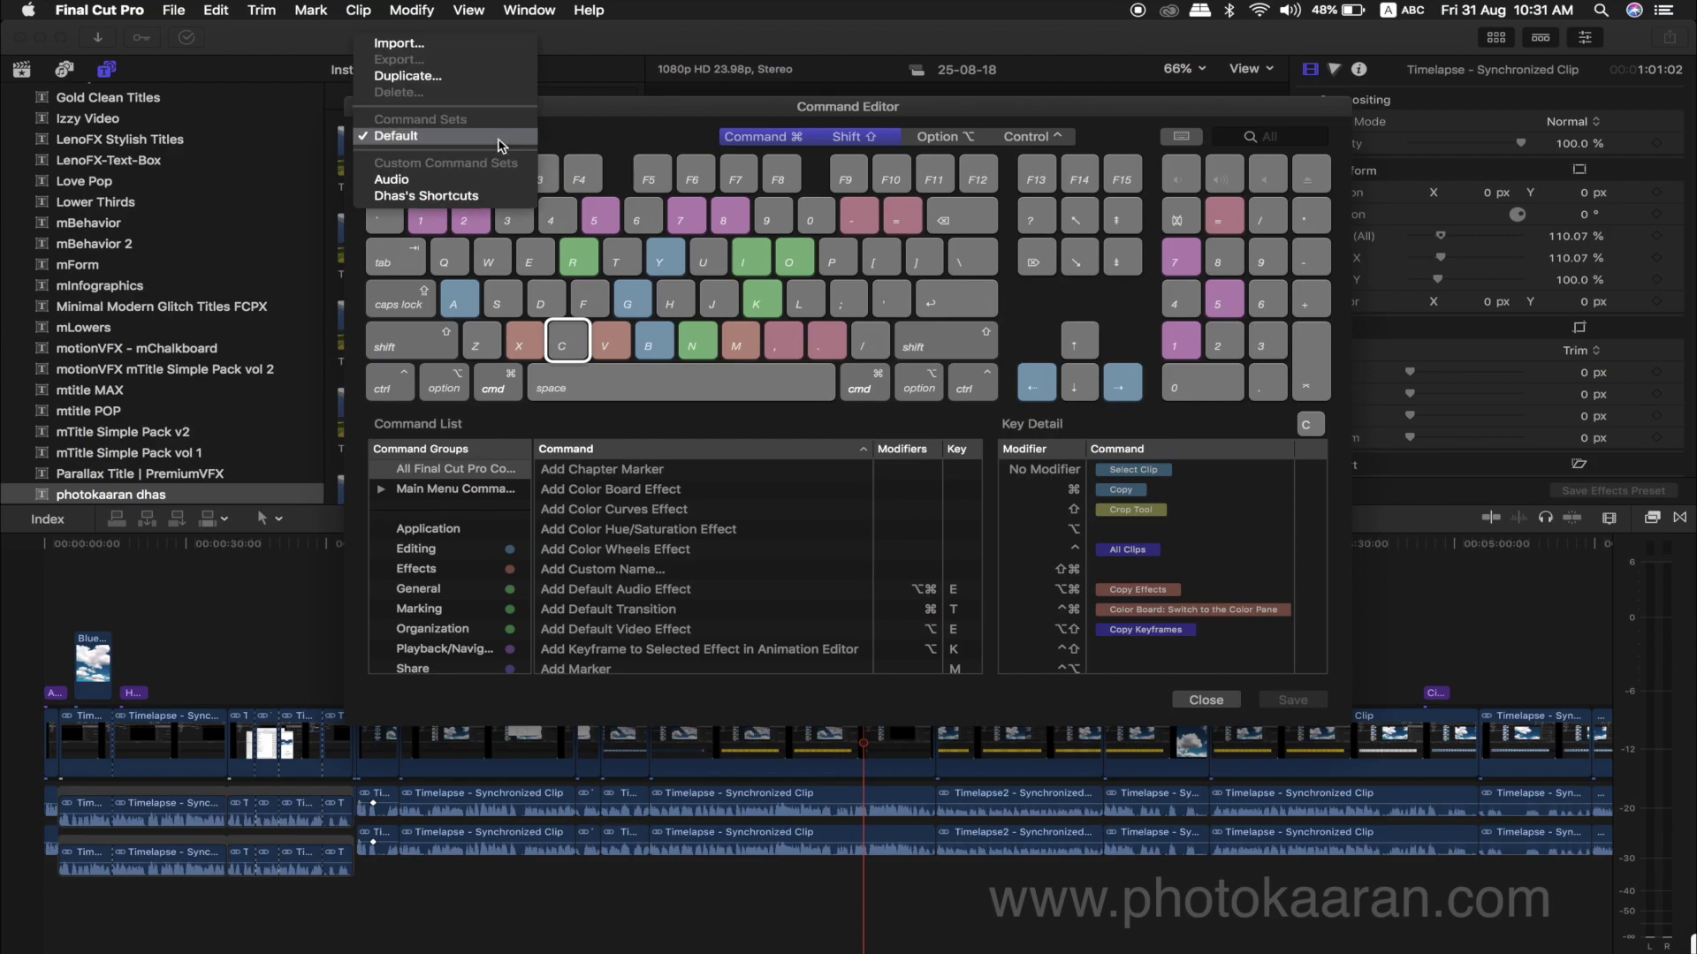
pyautogui.click(495, 195)
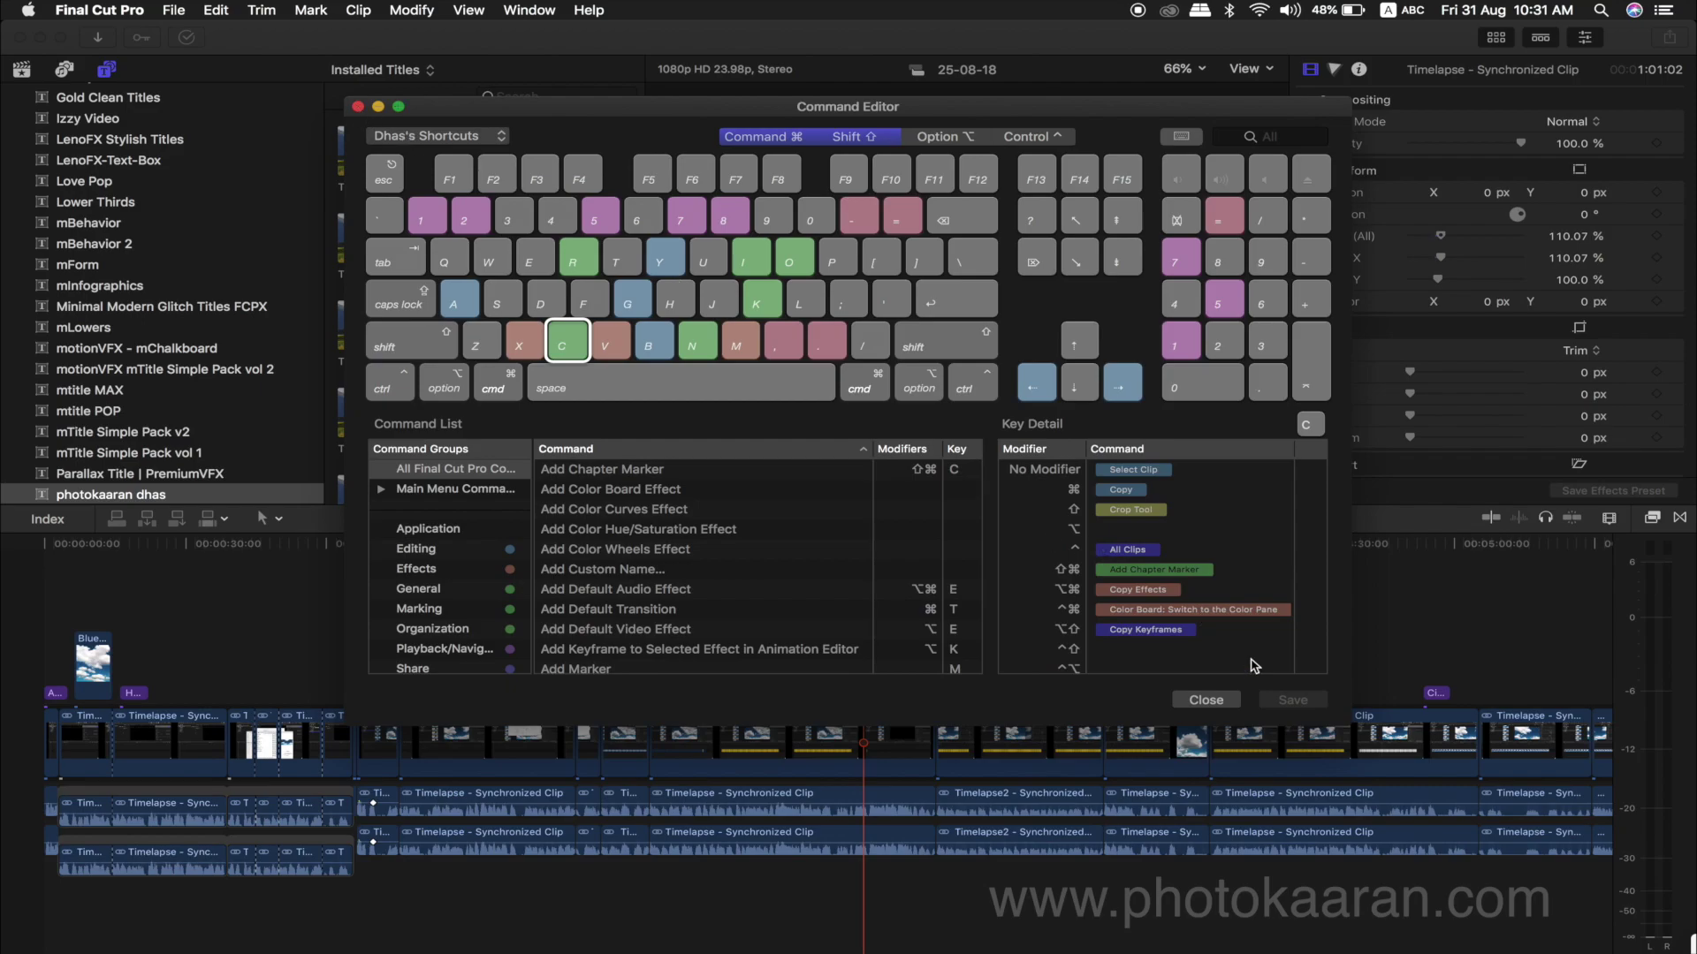
pyautogui.click(1213, 700)
pyautogui.moveTo(872, 546); pyautogui.dragTo(627, 589)
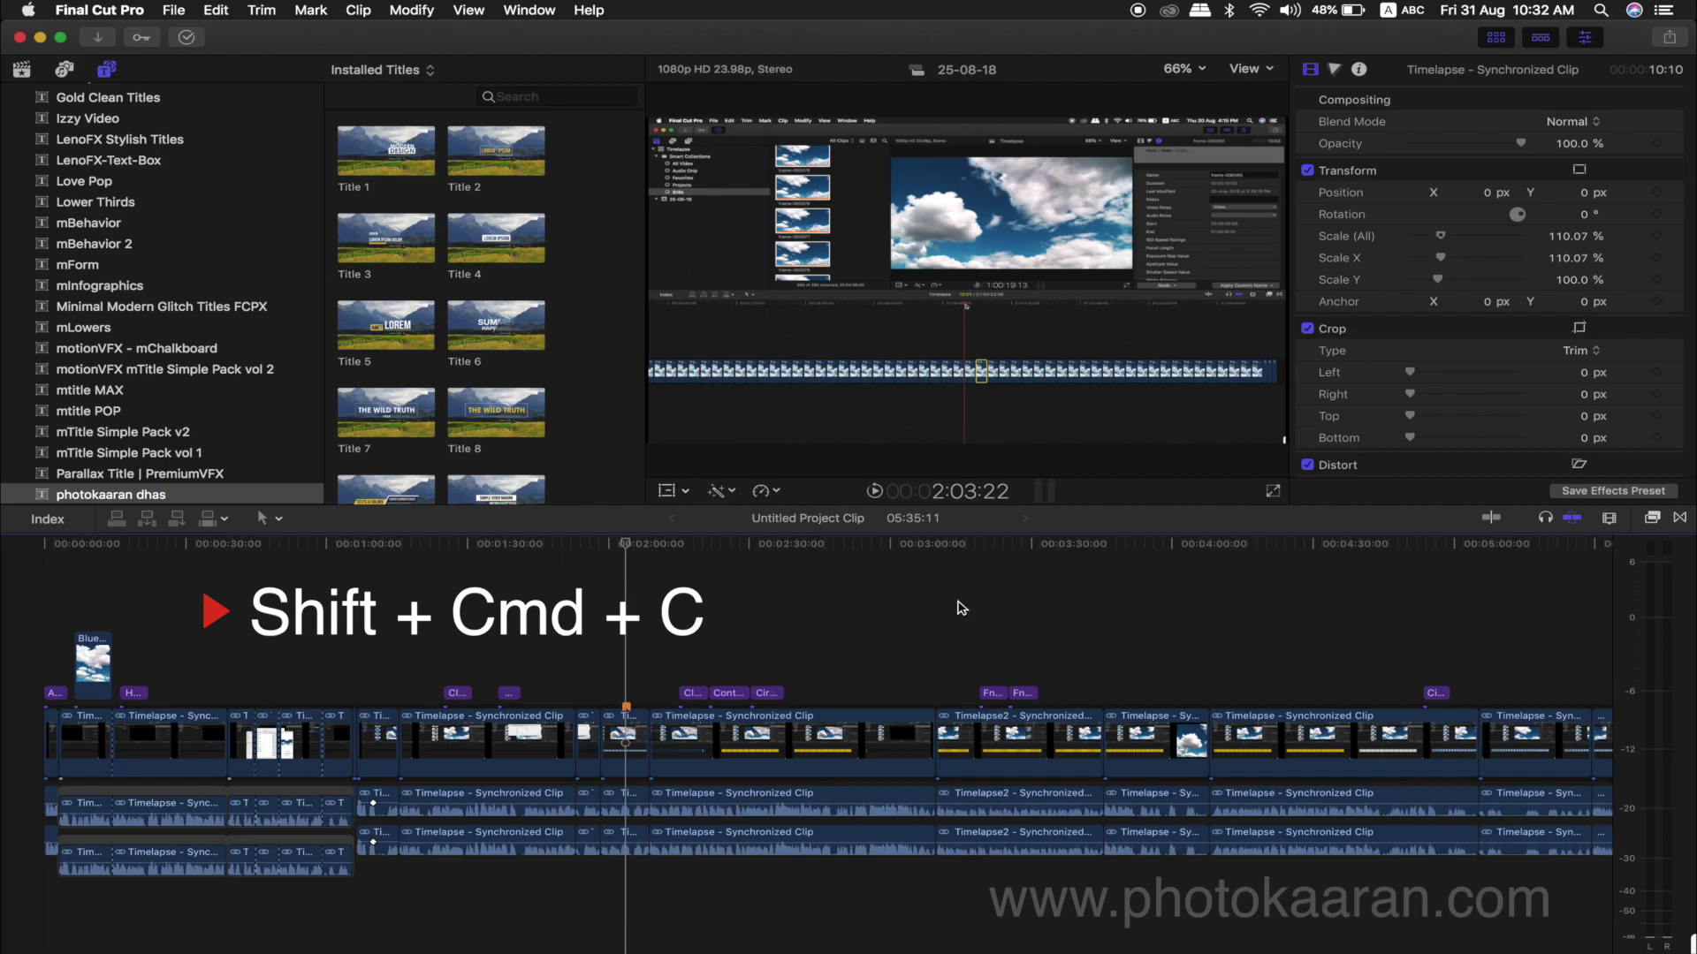
# Step: Add chapter markers with Shift-Command-C at about 3:52 and 5:05, then move the playhead to 4:16:15
pyautogui.click(1135, 552)
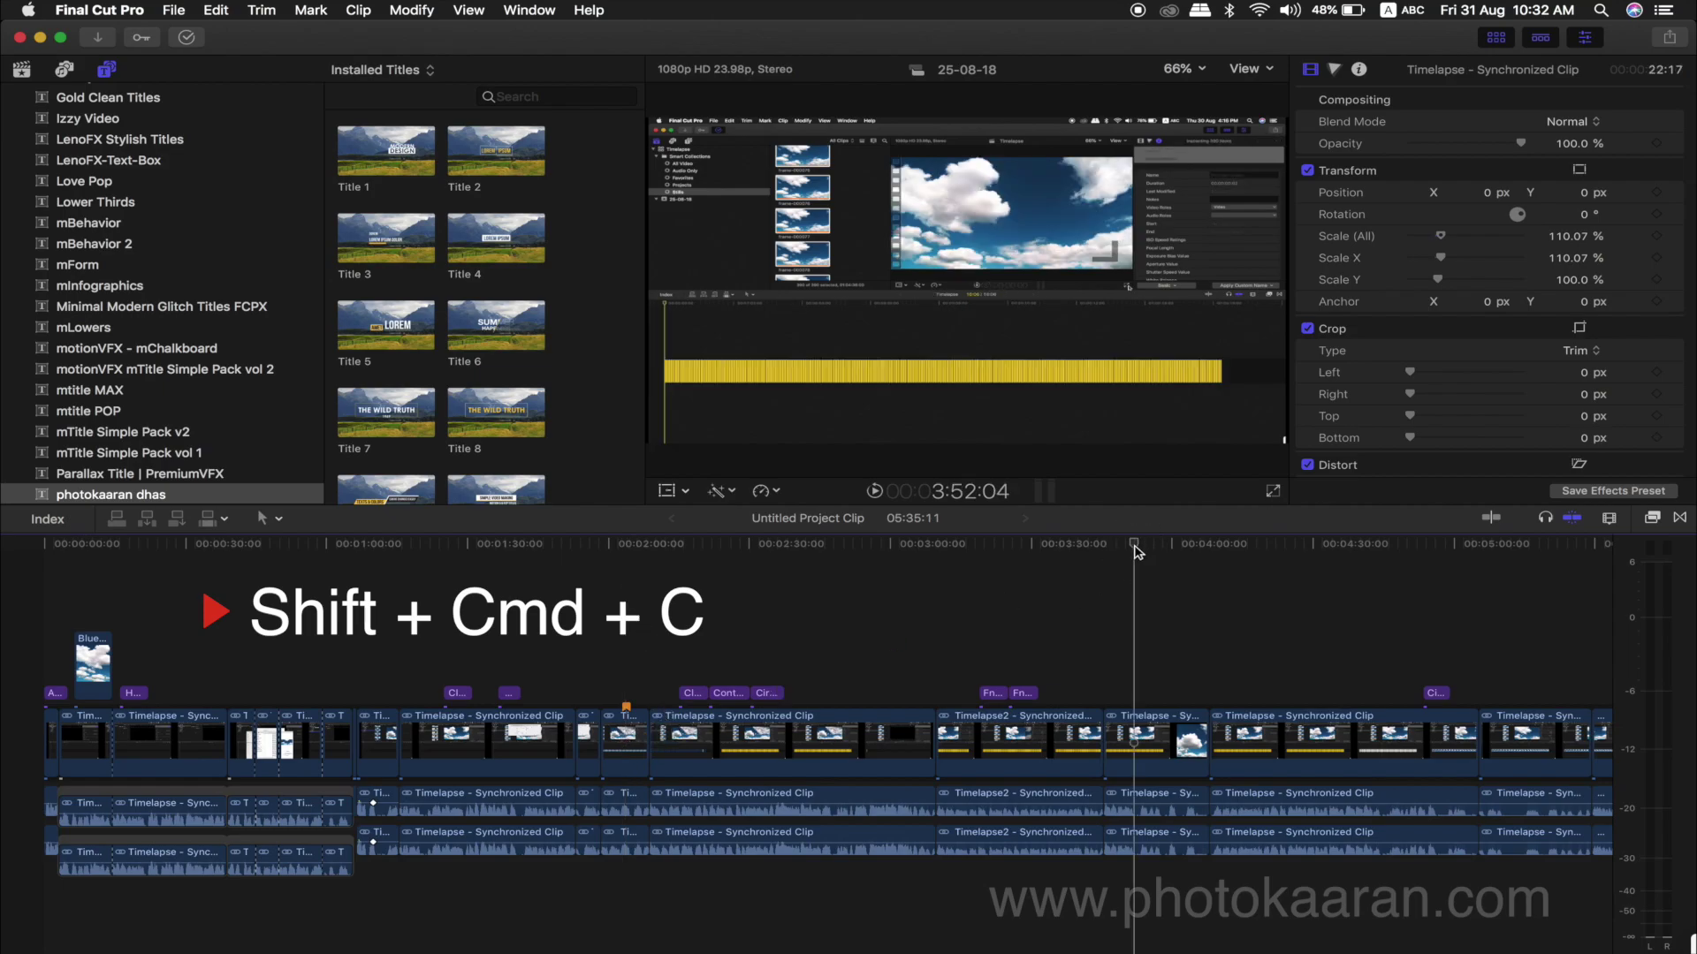
pyautogui.press('shift+super+c')
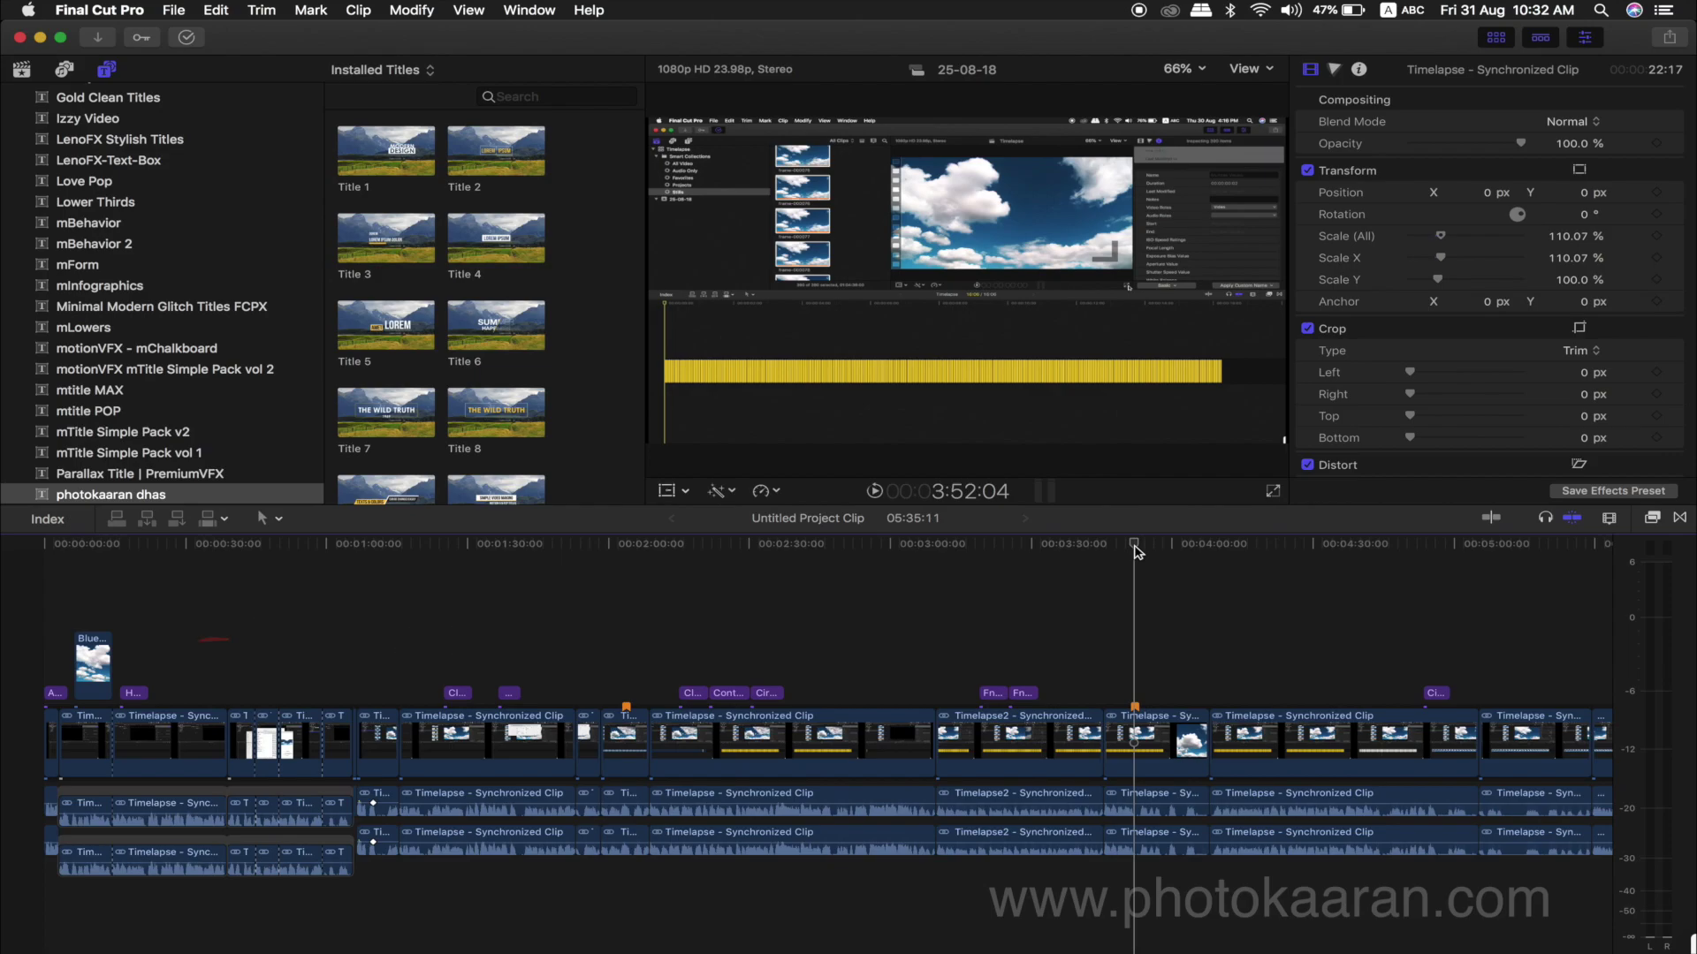
pyautogui.click(1478, 552)
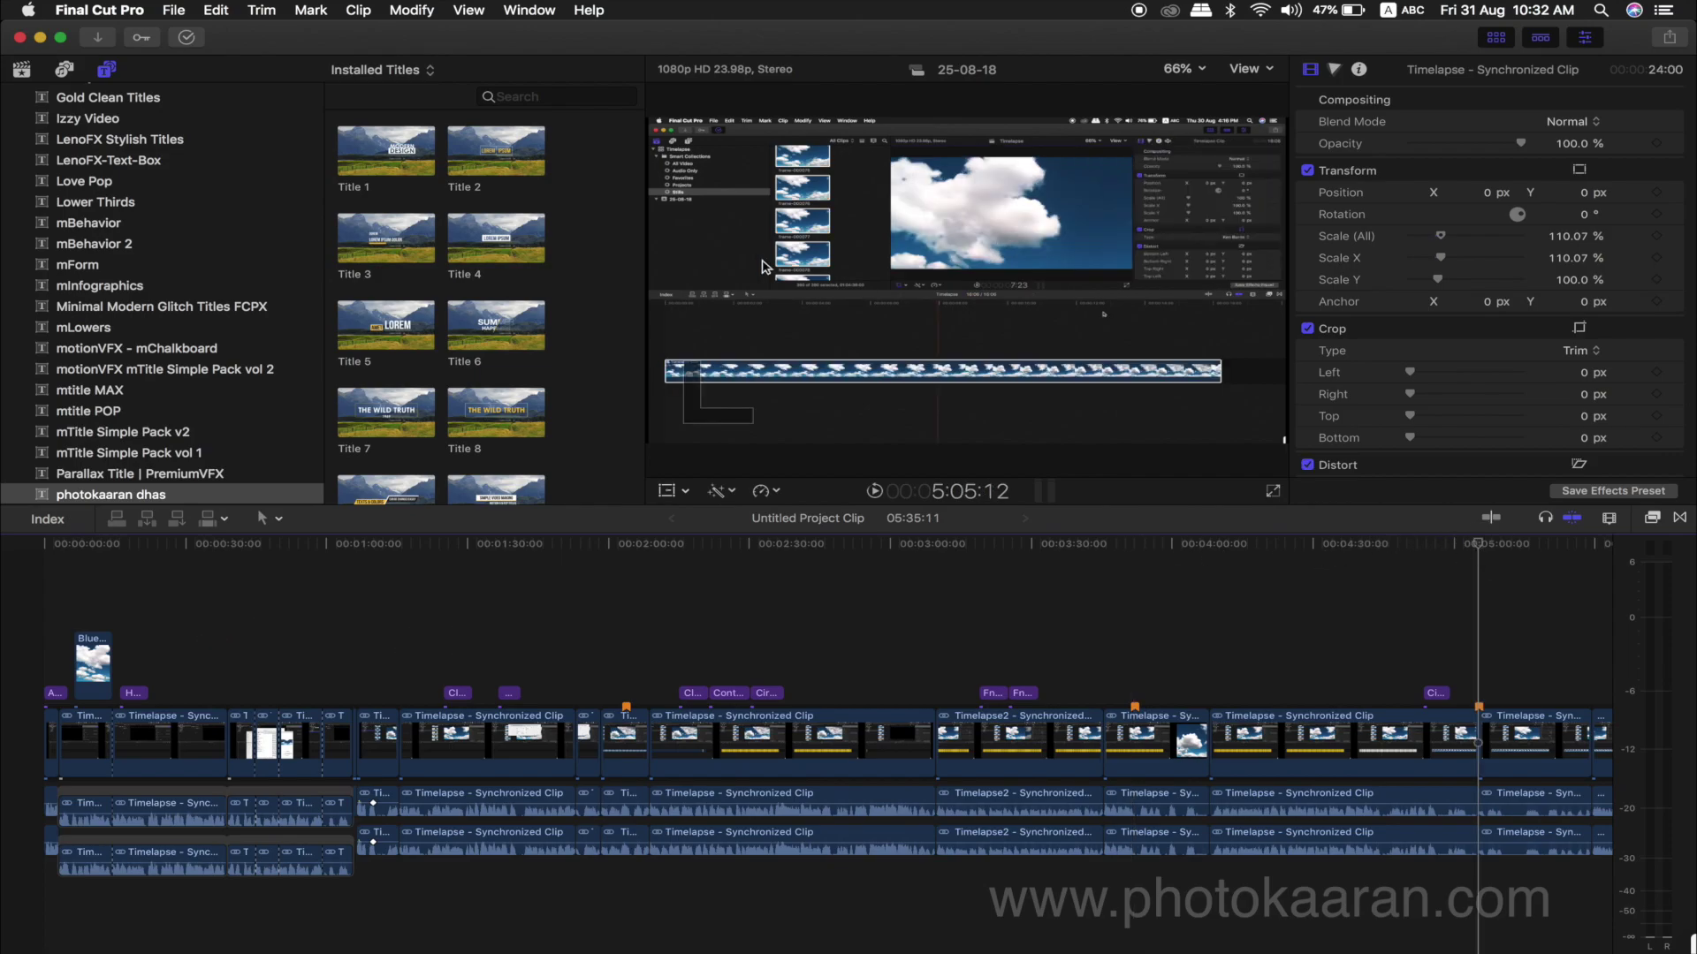
pyautogui.click(309, 13)
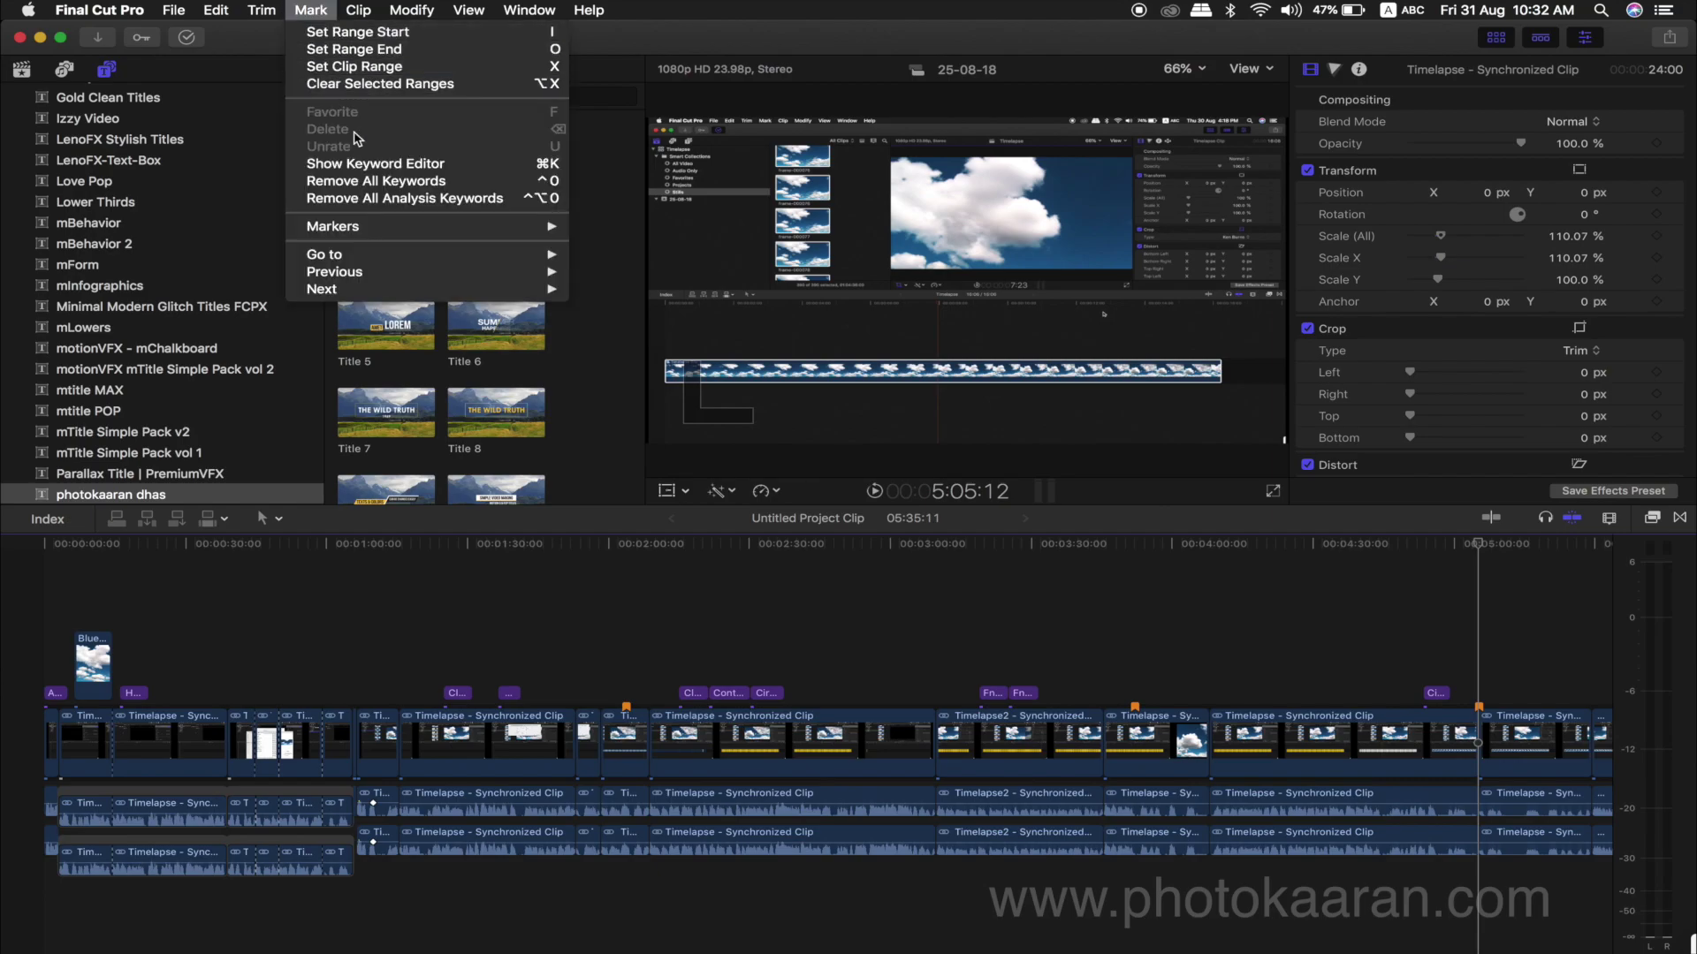
pyautogui.moveTo(386, 227)
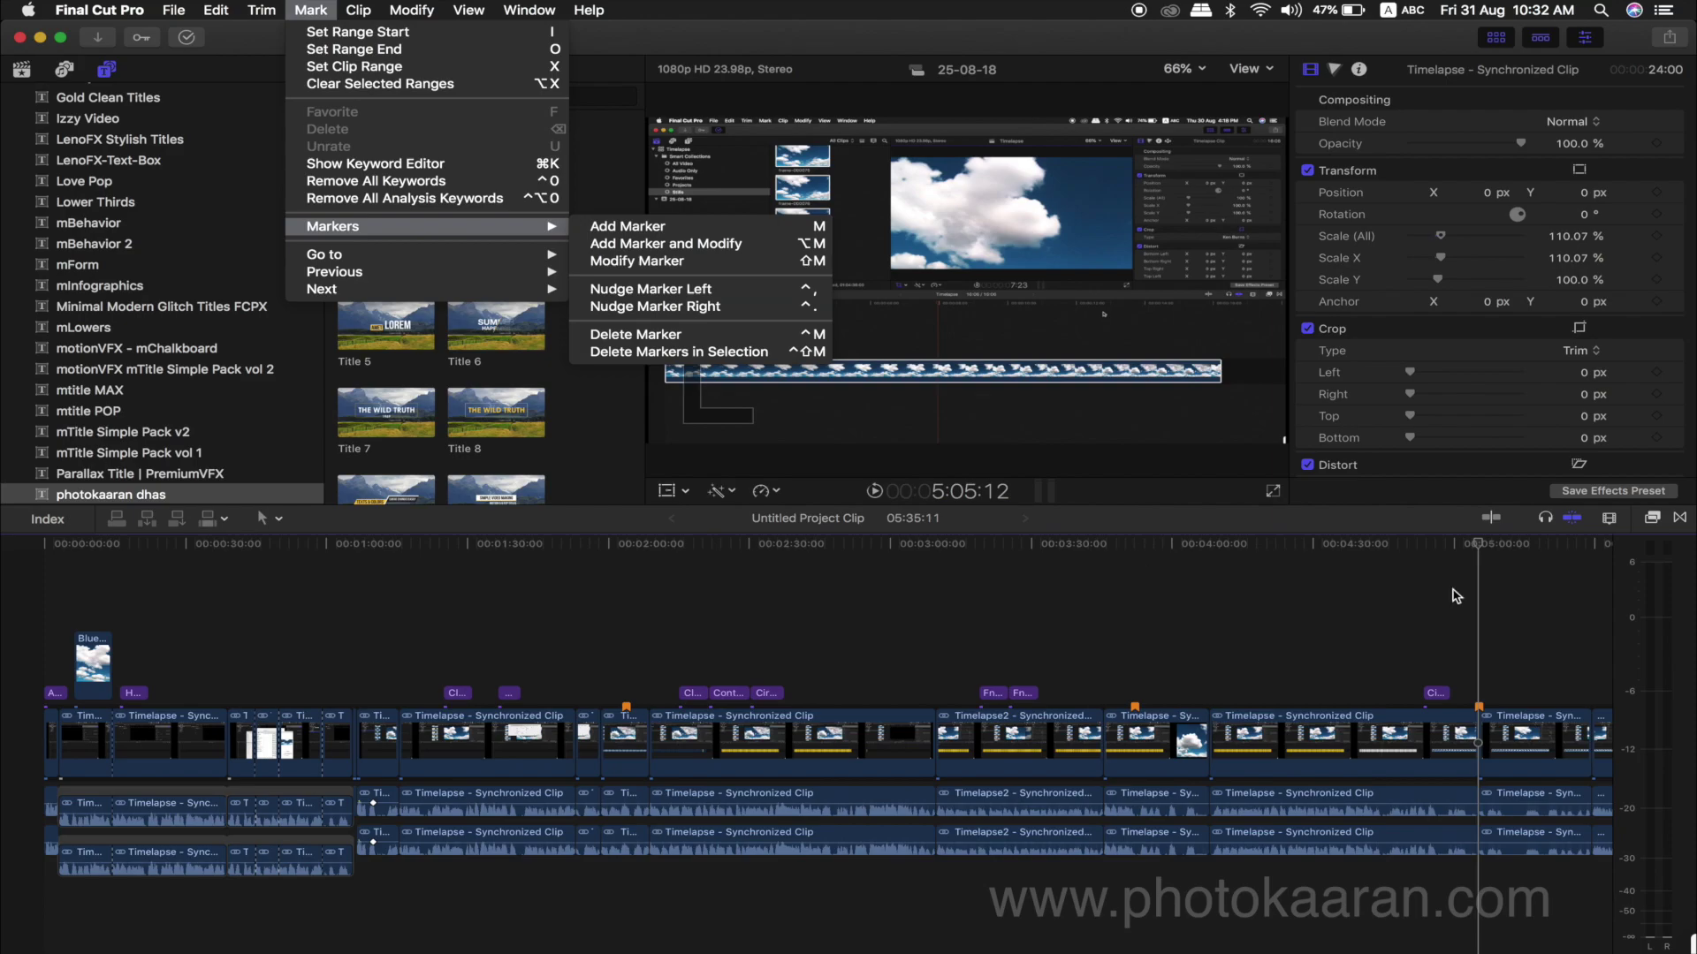
pyautogui.click(1482, 562)
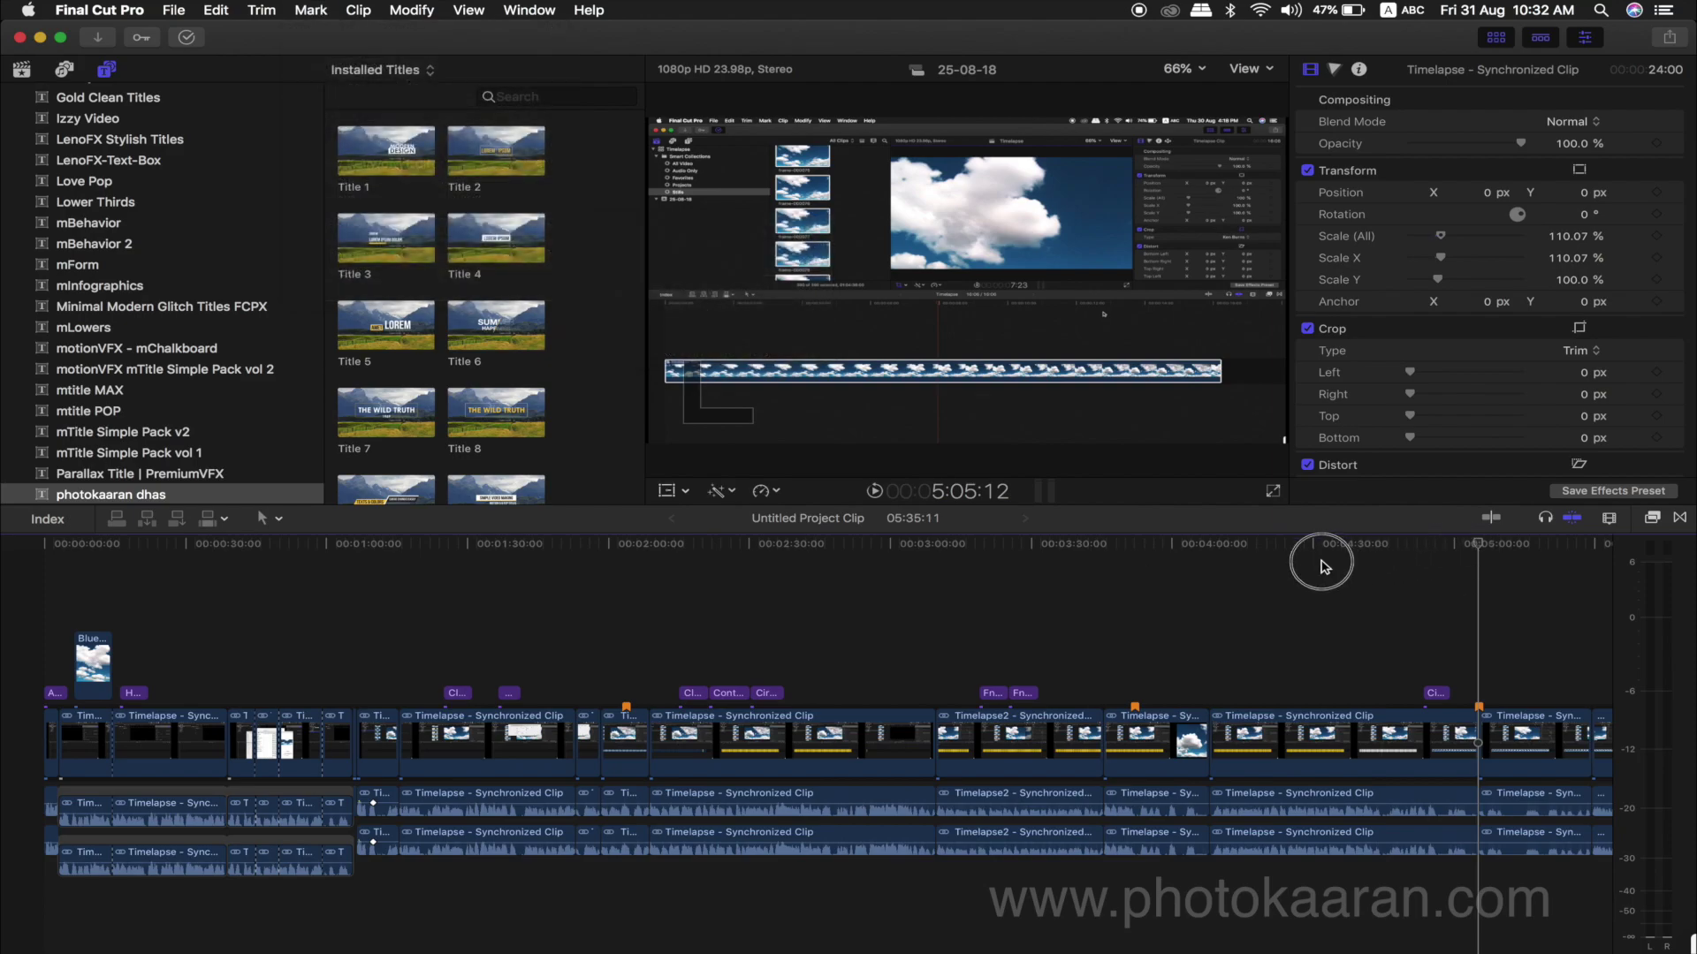
pyautogui.click(1249, 550)
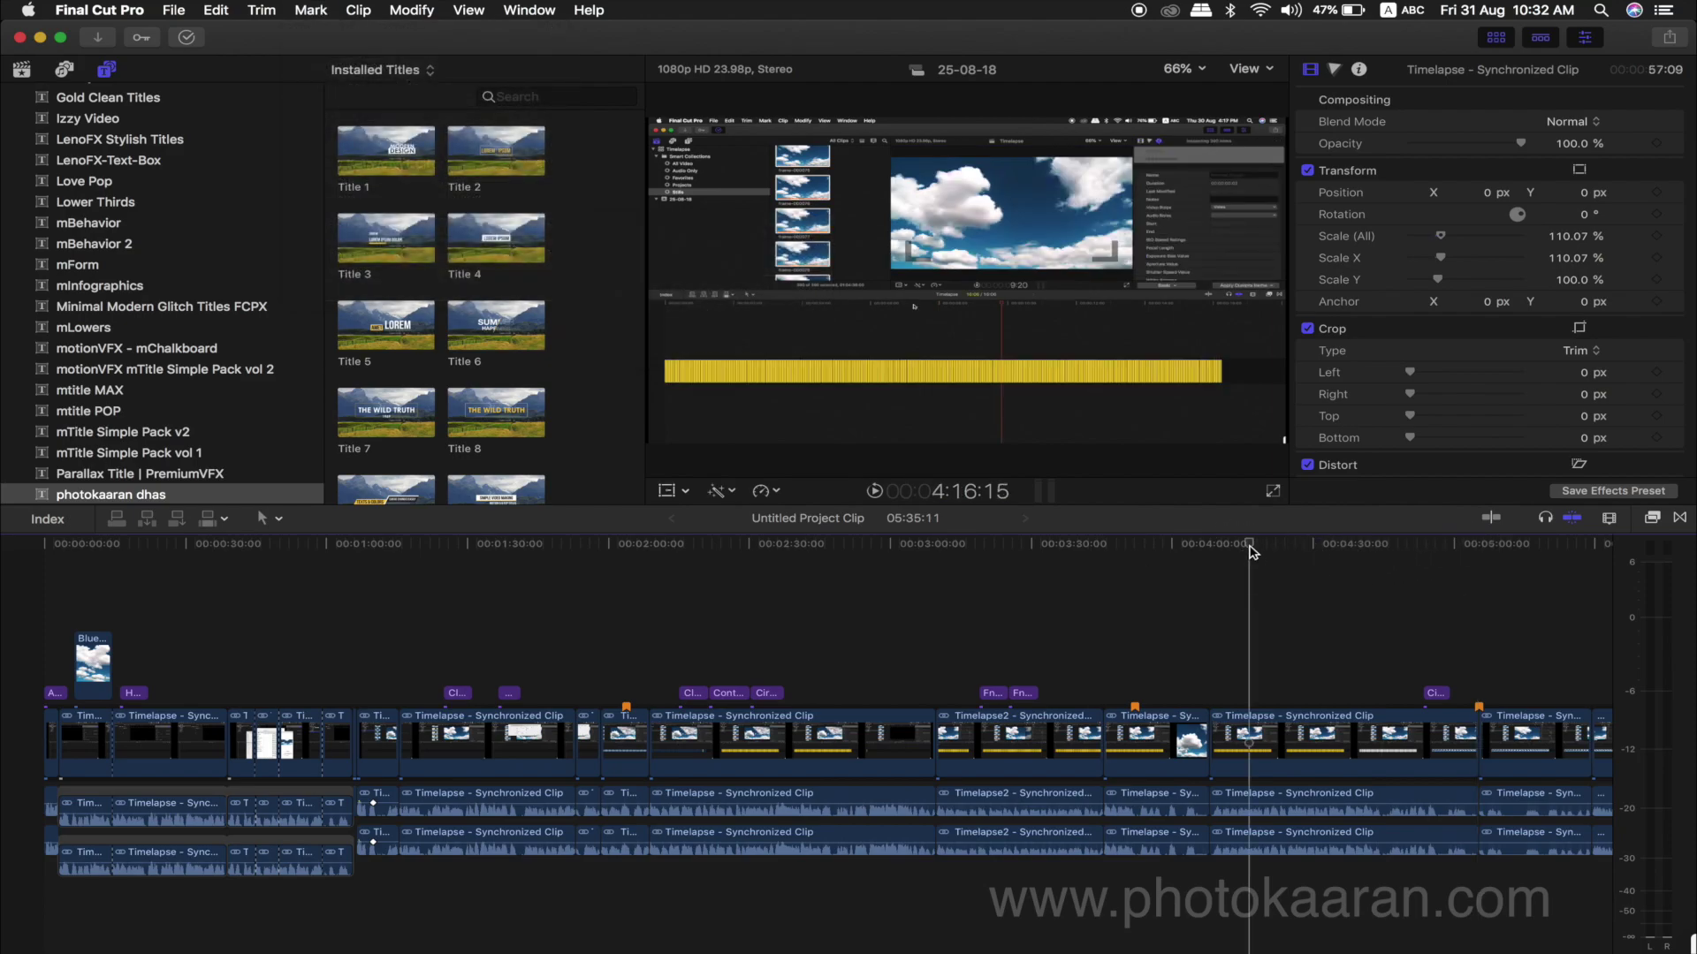